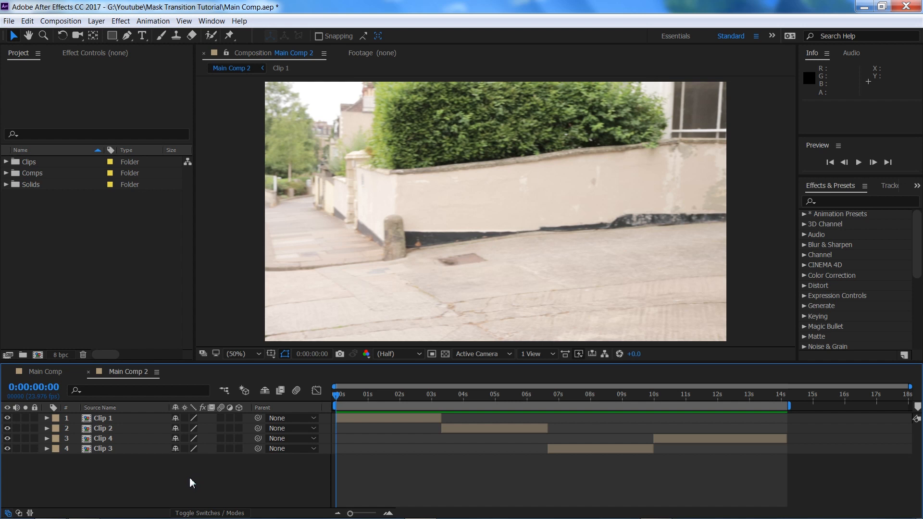
Play through the clip sequence in Main Comp 2, then scrub Clip 1 around 0:00:01:12 to examine the footage.
{"action": "left_click_drag", "start_coordinate": [333, 393], "coordinate": [321, 434]}
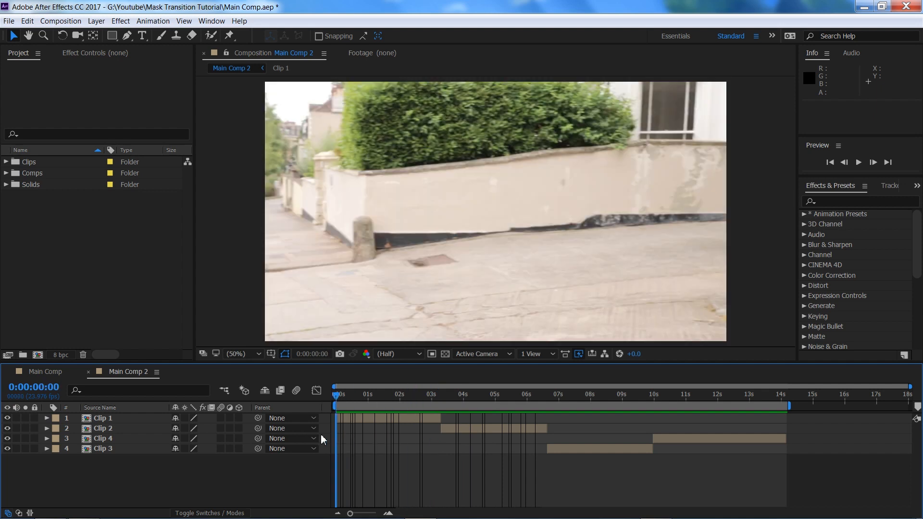
{"action": "key", "text": "space"}
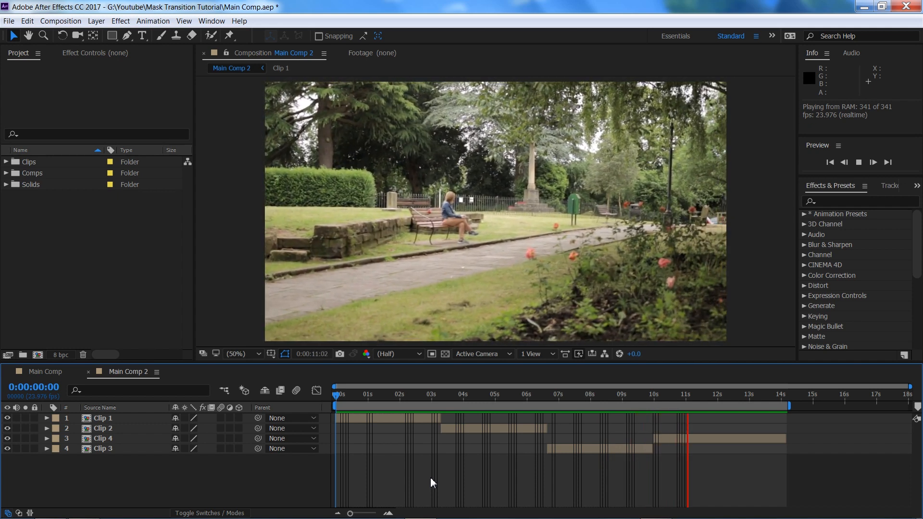
{"action": "left_click_drag", "start_coordinate": [727, 404], "coordinate": [389, 416]}
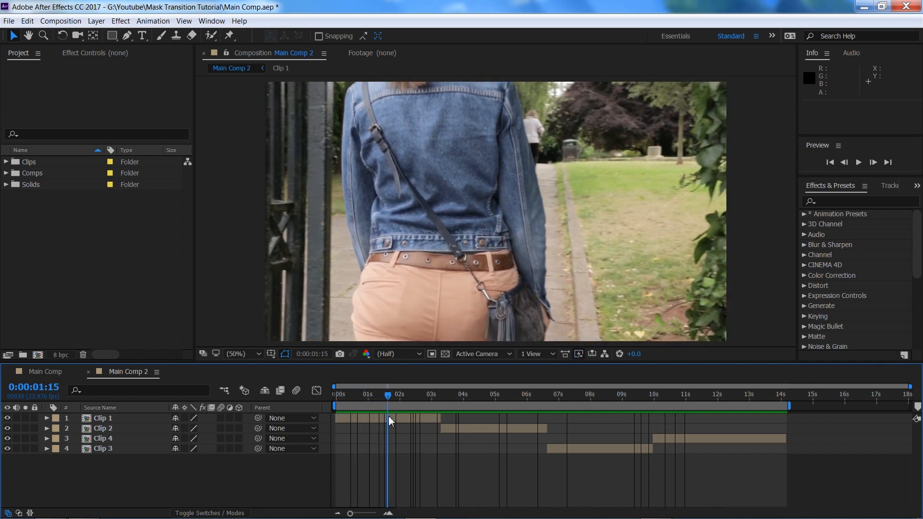
{"action": "left_click_drag", "start_coordinate": [388, 416], "coordinate": [387, 416]}
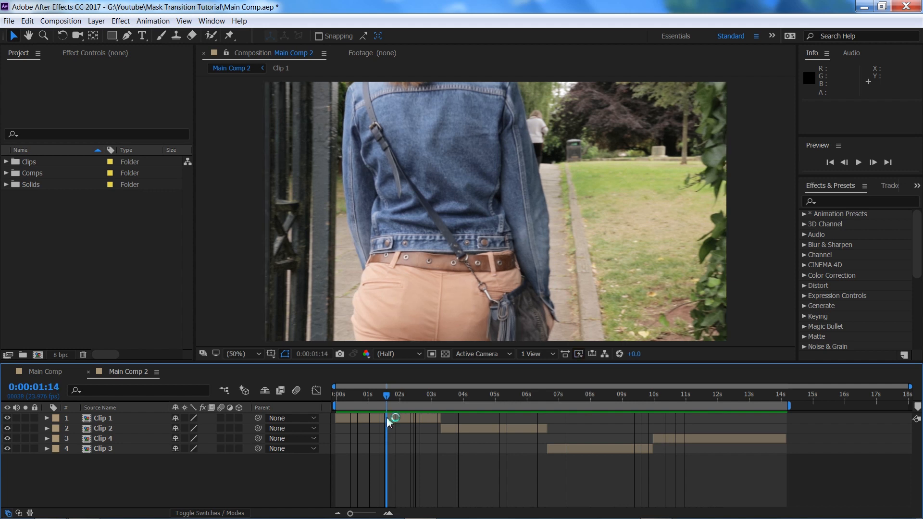
{"action": "mouse_move", "coordinate": [387, 416]}
{"action": "left_mouse_down"}
{"action": "mouse_move", "coordinate": [445, 416]}
{"action": "mouse_move", "coordinate": [372, 428]}
{"action": "mouse_move", "coordinate": [385, 428]}
{"action": "left_mouse_up"}
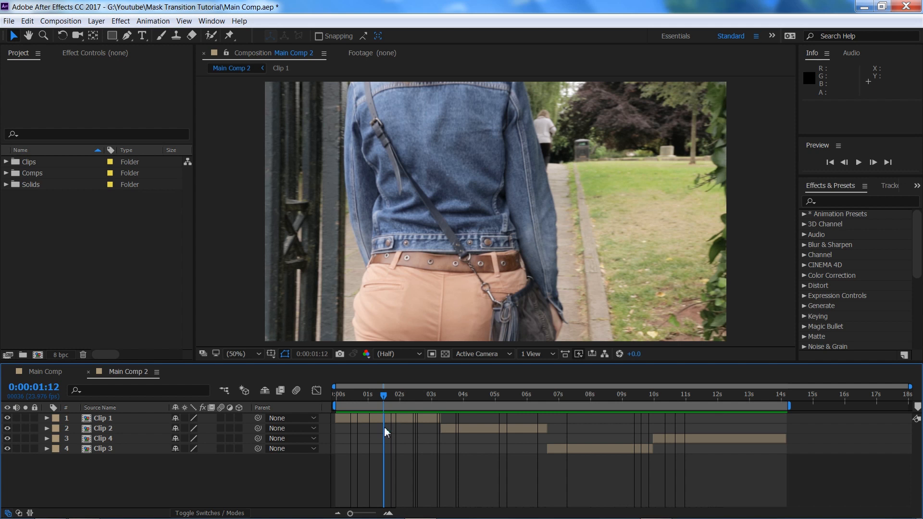
{"action": "mouse_move", "coordinate": [384, 427]}
{"action": "left_mouse_down"}
{"action": "mouse_move", "coordinate": [345, 427]}
{"action": "mouse_move", "coordinate": [434, 427]}
{"action": "mouse_move", "coordinate": [341, 436]}
{"action": "mouse_move", "coordinate": [384, 433]}
{"action": "left_mouse_up"}
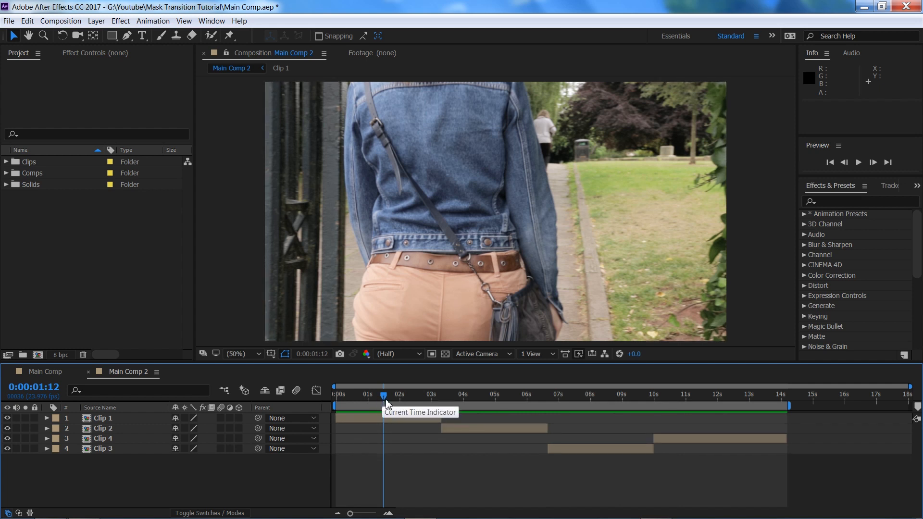
Select Clip 1, activate the Pen tool and go to frame 0:00:03:03, where the stone pillar's trailing edge meets the wall.
{"action": "left_click", "coordinate": [120, 417]}
{"action": "left_click", "coordinate": [433, 402]}
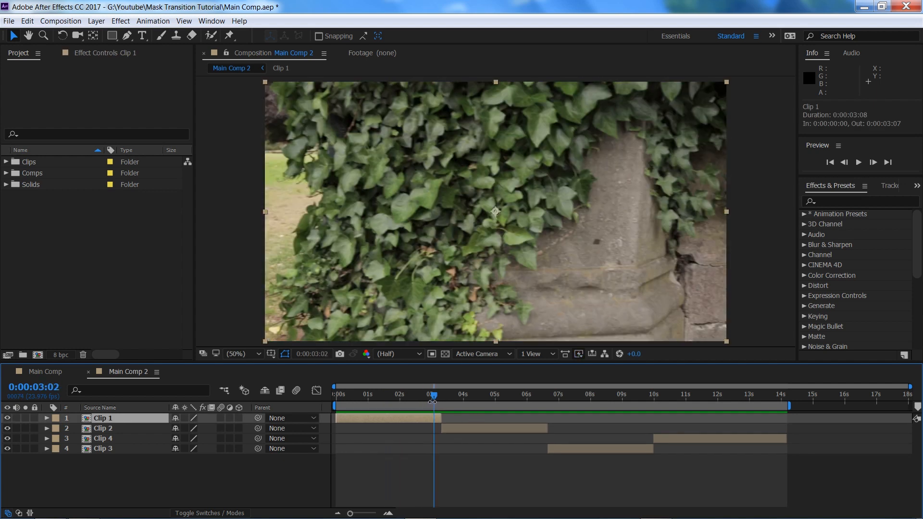
{"action": "left_click", "coordinate": [127, 35]}
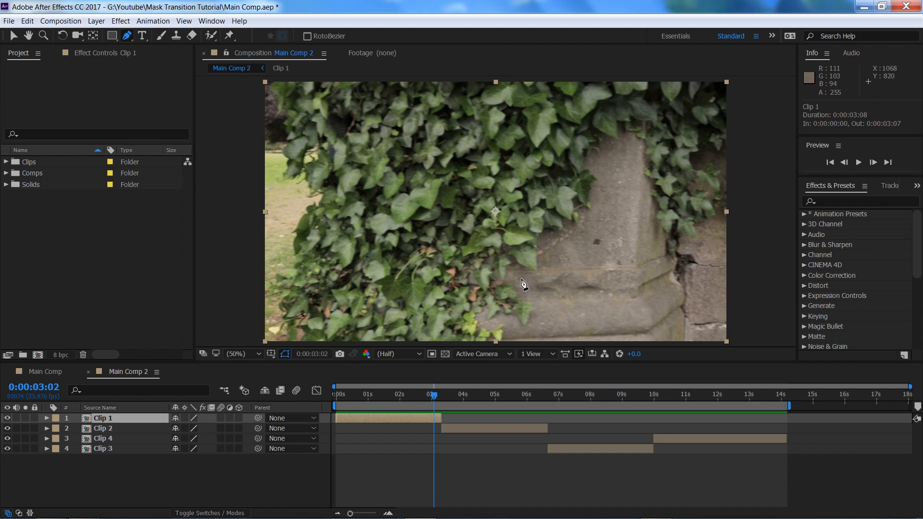
{"action": "key", "text": "equal"}
{"action": "key", "text": "equal"}
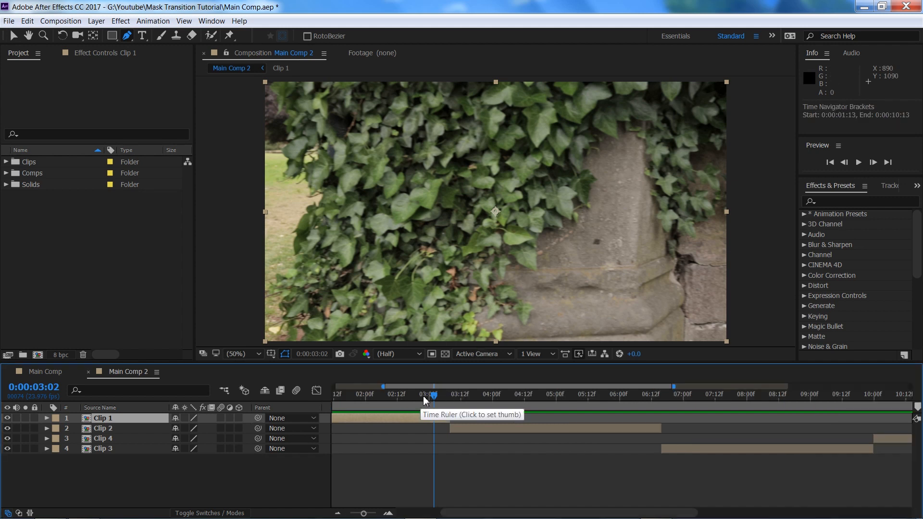
{"action": "left_click", "coordinate": [443, 395]}
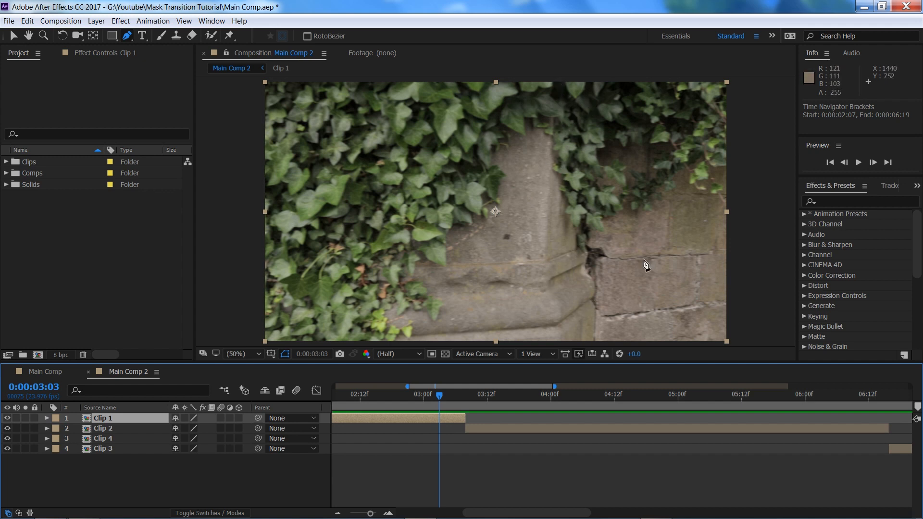
Trace the start of a mask on Clip 1 from below the frame up along the pillar's lower right edge to the crack.
{"action": "key", "text": "space"}
{"action": "left_click_drag", "start_coordinate": [556, 252], "coordinate": [514, 198]}
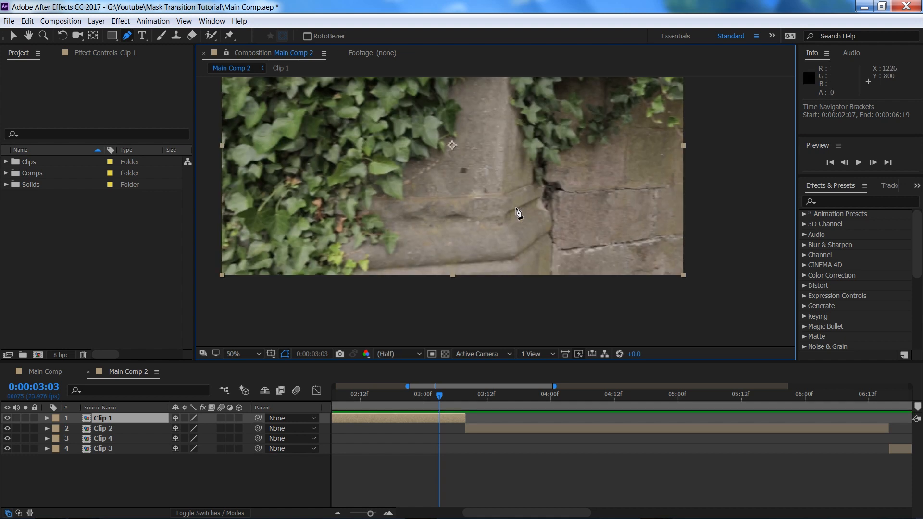
{"action": "key", "text": "space"}
{"action": "left_click_drag", "start_coordinate": [551, 187], "coordinate": [532, 181]}
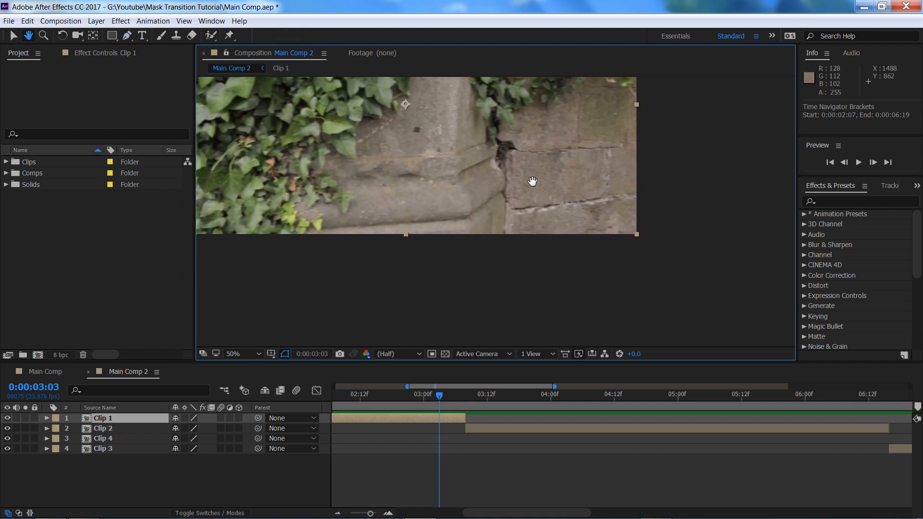
{"action": "scroll", "coordinate": [509, 254], "scroll_direction": "up", "scroll_amount": 1}
{"action": "left_click_drag", "start_coordinate": [568, 252], "coordinate": [548, 243]}
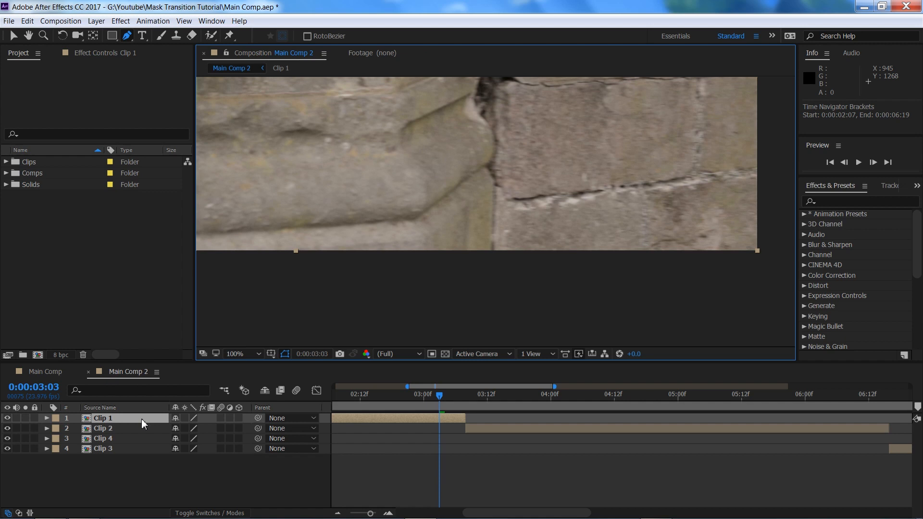
{"action": "left_click", "coordinate": [491, 287]}
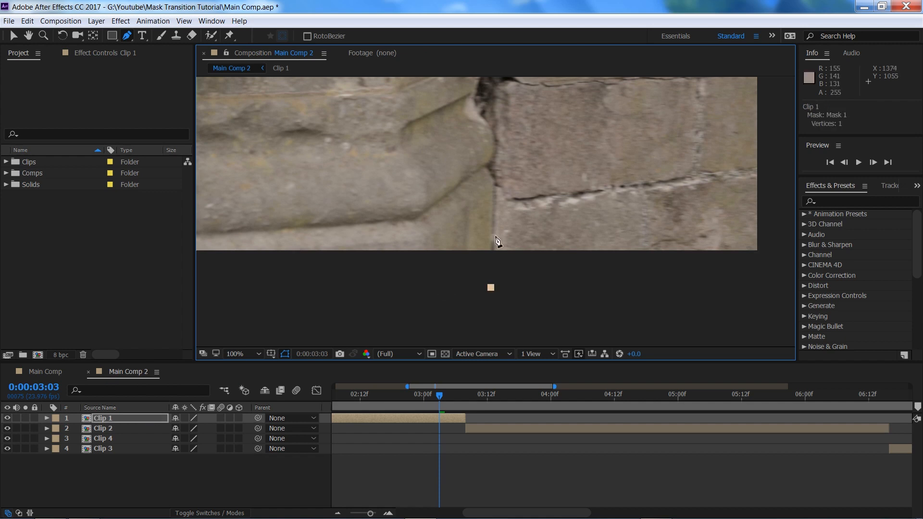
{"action": "left_click", "coordinate": [495, 183]}
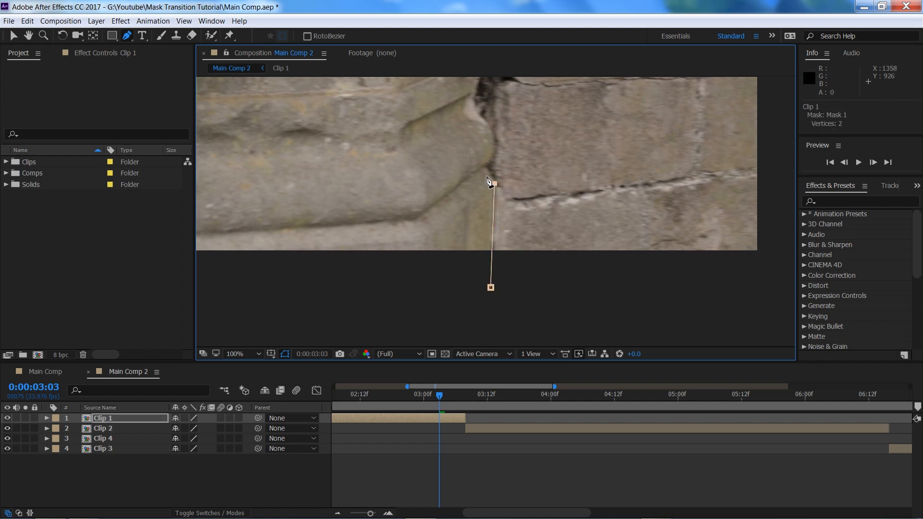
{"action": "left_click", "coordinate": [484, 168]}
{"action": "scroll", "coordinate": [510, 183], "scroll_direction": "down", "scroll_amount": 2}
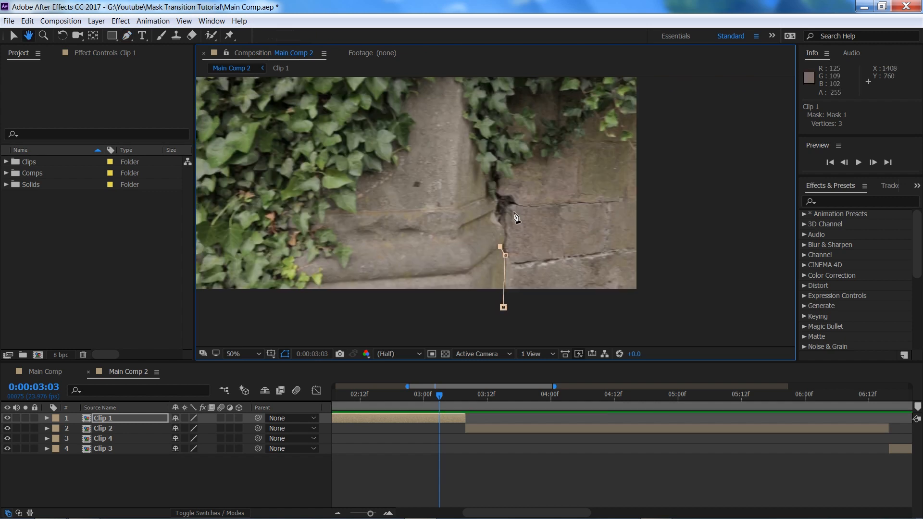
{"action": "mouse_move", "coordinate": [498, 223]}
{"action": "left_mouse_down"}
{"action": "mouse_move", "coordinate": [483, 204]}
{"action": "mouse_move", "coordinate": [489, 211]}
{"action": "left_mouse_up"}
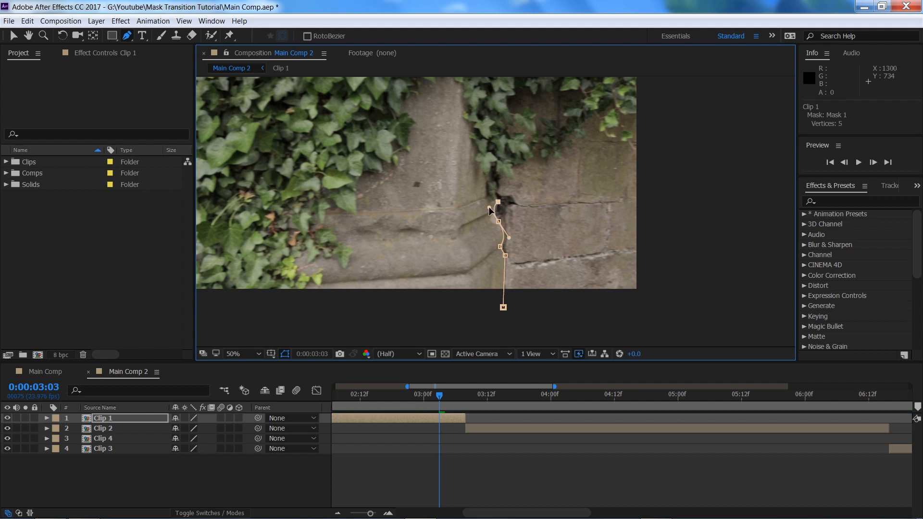
{"action": "left_click", "coordinate": [486, 194]}
Extend the mask edge straight up through the ivy to a point above the frame, vertically aligned with the previous point.
{"action": "key", "text": "space"}
{"action": "left_click_drag", "start_coordinate": [513, 176], "coordinate": [513, 182]}
{"action": "scroll", "coordinate": [513, 182], "scroll_direction": "up", "scroll_amount": 5}
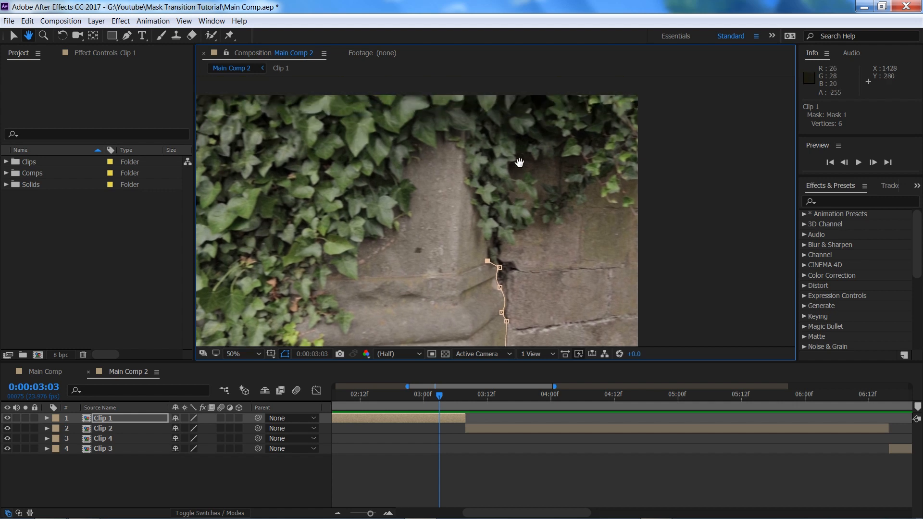
{"action": "scroll", "coordinate": [517, 193], "scroll_direction": "up", "scroll_amount": 1}
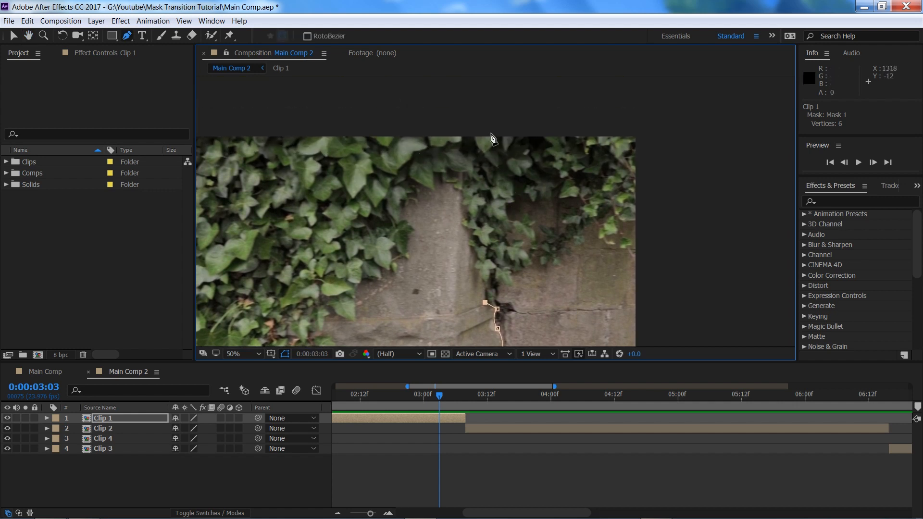
{"action": "left_click", "coordinate": [497, 113]}
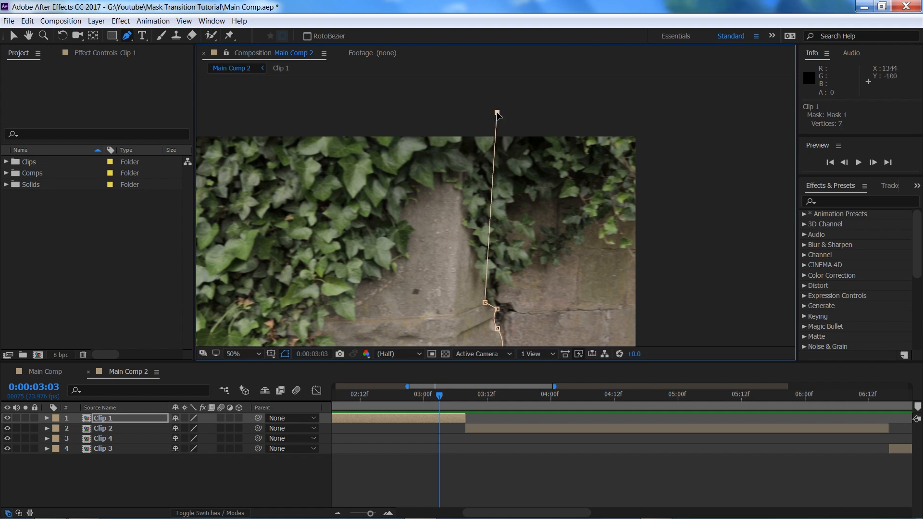
{"action": "left_click_drag", "start_coordinate": [497, 113], "coordinate": [487, 110]}
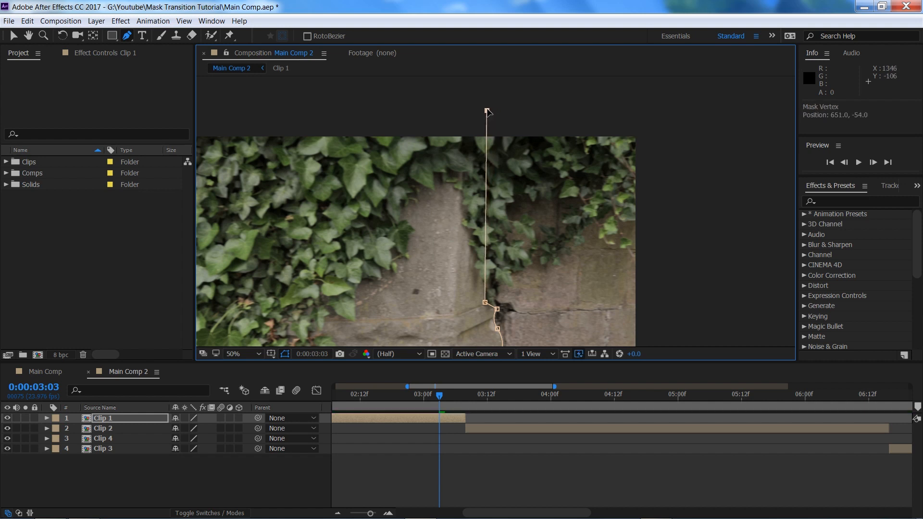
Close the mask around the left part of the image with two corner points outside the frame's left edge.
{"action": "key", "text": "comma"}
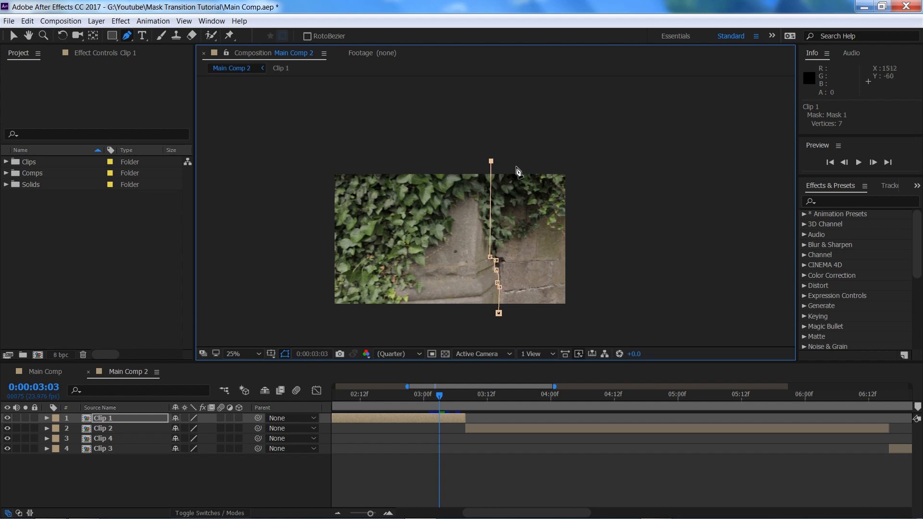
{"action": "left_click", "coordinate": [310, 161]}
{"action": "left_click", "coordinate": [310, 313]}
{"action": "left_click", "coordinate": [499, 317]}
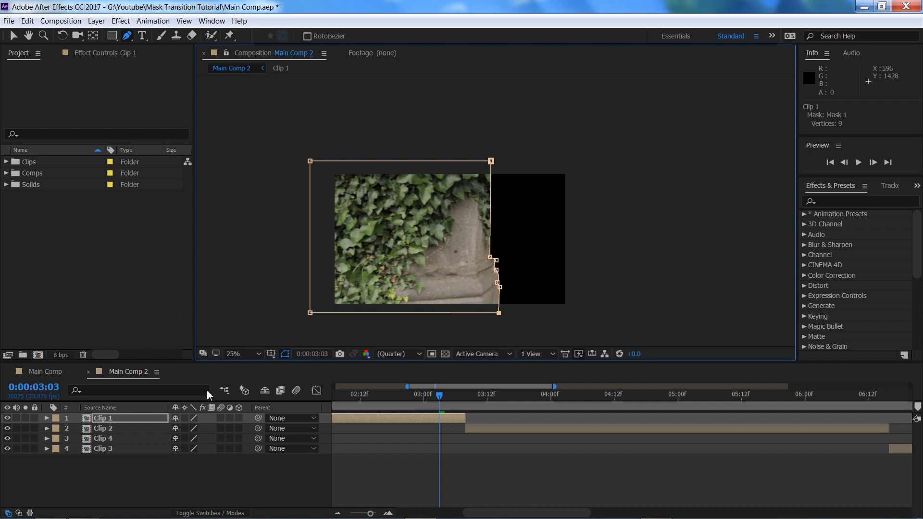
Reveal Clip 1's mask and set the mode of Mask 1 to None.
{"action": "left_click", "coordinate": [133, 418]}
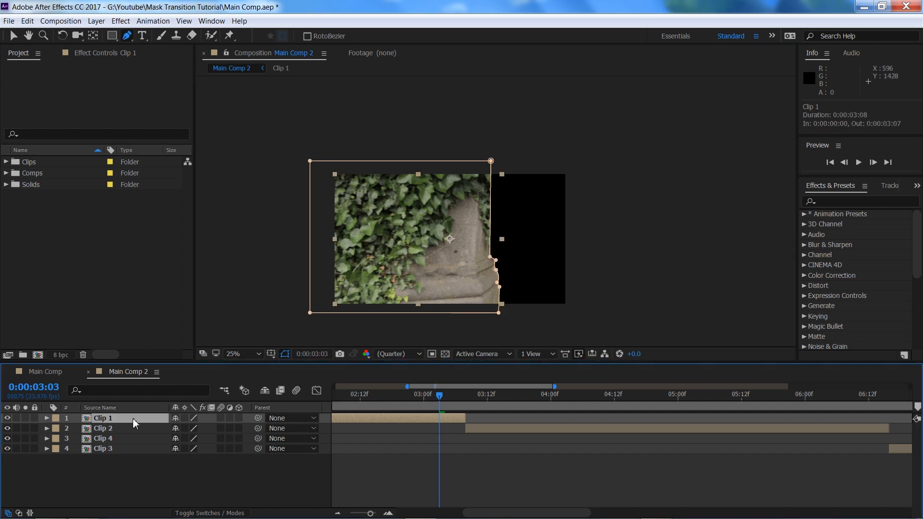
{"action": "key", "text": "m"}
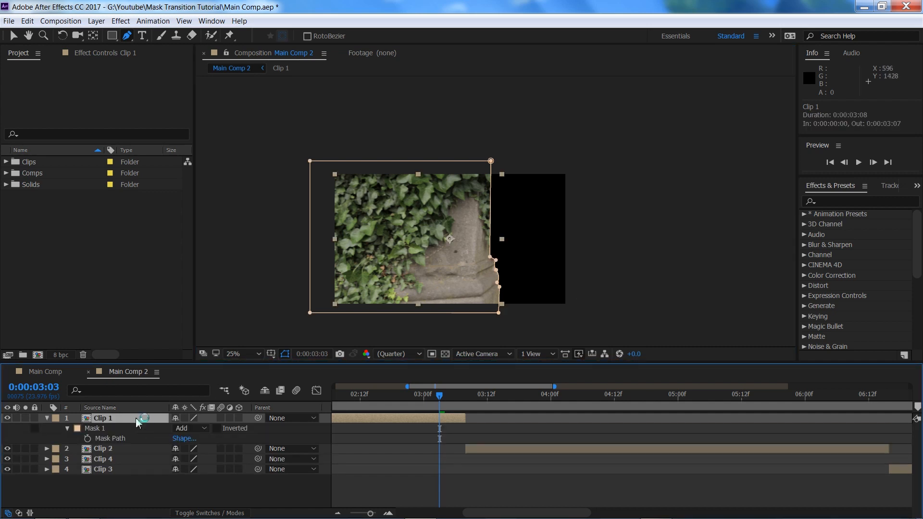
{"action": "left_click", "coordinate": [203, 429]}
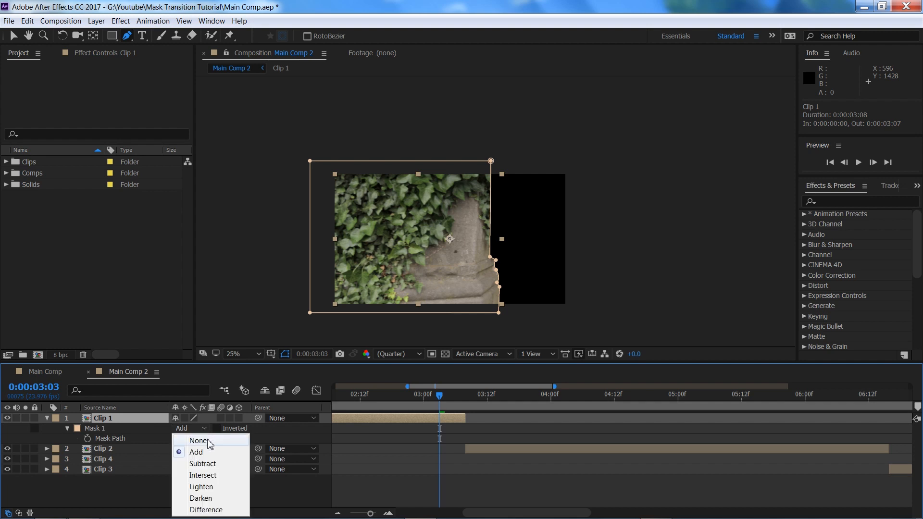
{"action": "left_click", "coordinate": [208, 439]}
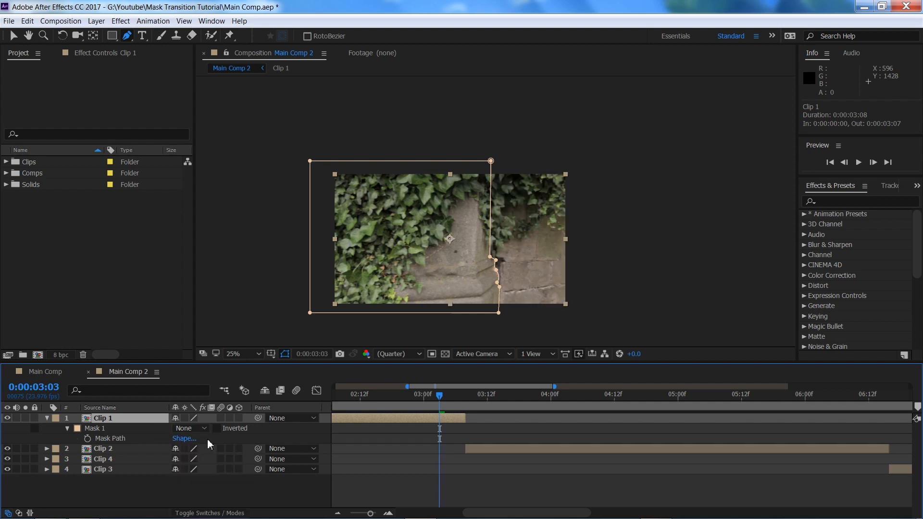
Expand the properties of Mask 1 and start keyframing its Mask Path at 0:00:03:03.
{"action": "left_click", "coordinate": [68, 428]}
{"action": "left_click", "coordinate": [68, 428]}
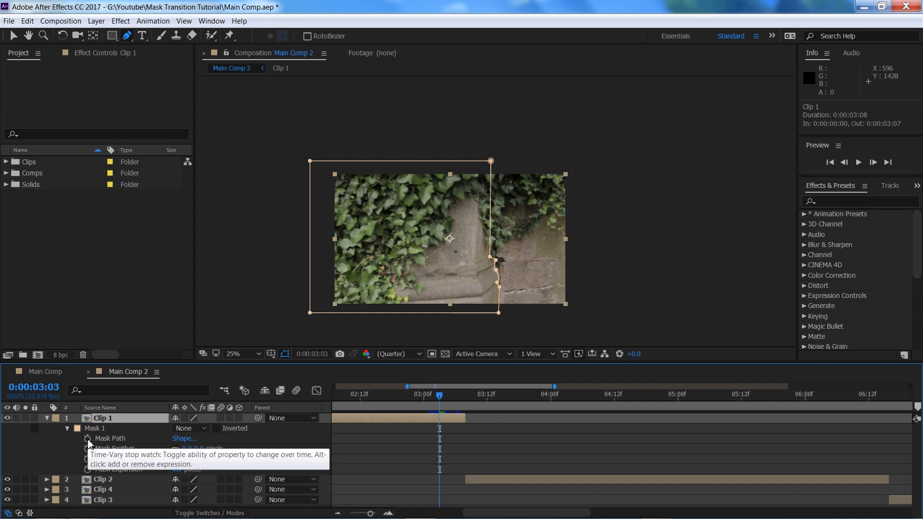
{"action": "left_click", "coordinate": [88, 439]}
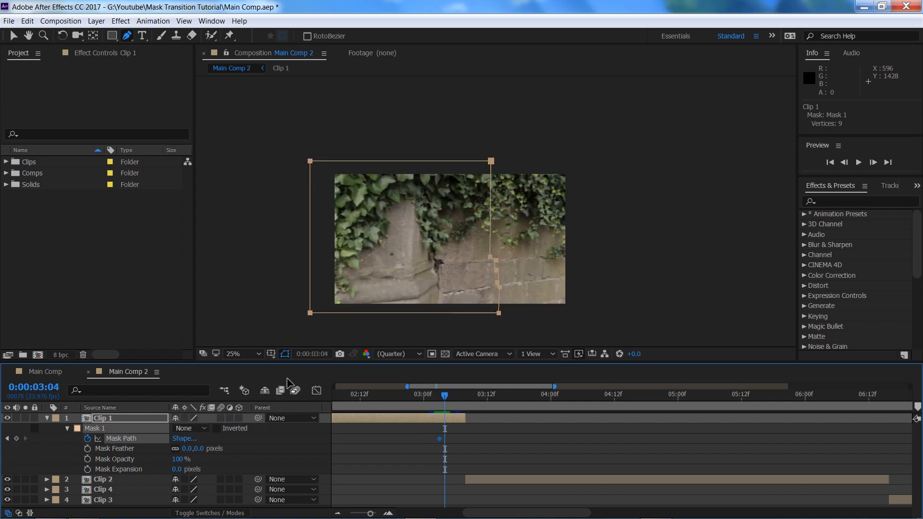
Select all points on the mask's pillar-side edge and shift them right onto the pillar's edge at frame 0:00:03:02.
{"action": "left_click", "coordinate": [14, 37]}
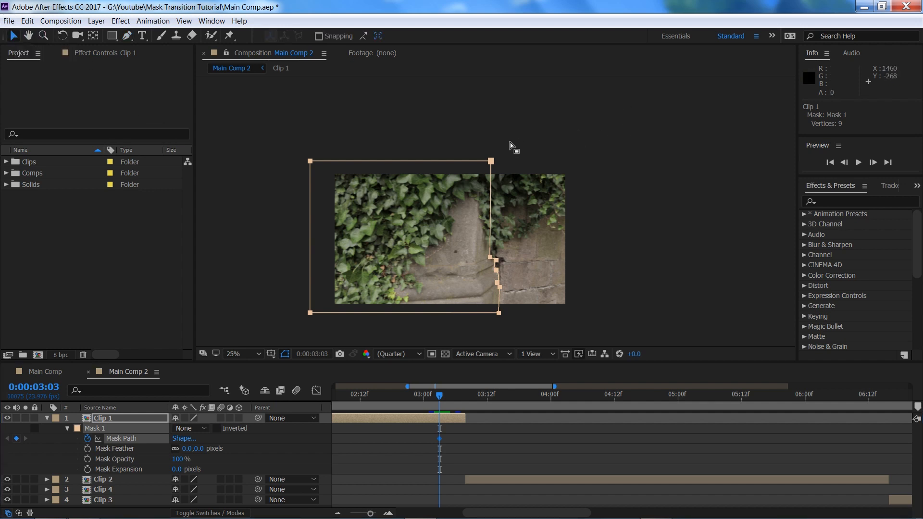
{"action": "left_click_drag", "start_coordinate": [558, 136], "coordinate": [464, 333]}
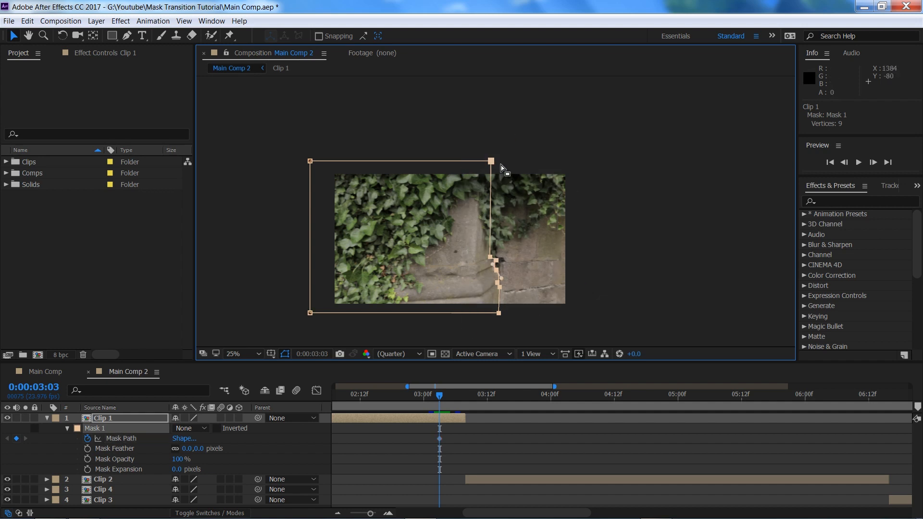
{"action": "key", "text": "Page_Up"}
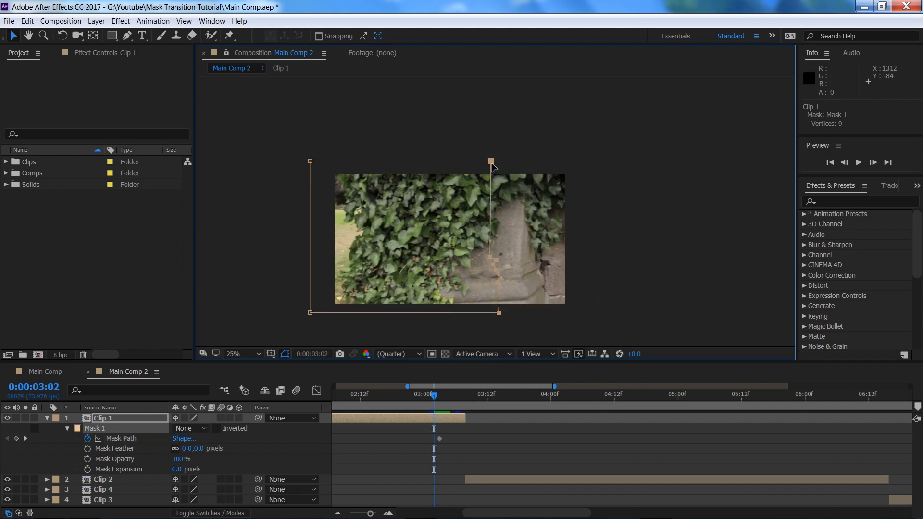
{"action": "left_click_drag", "start_coordinate": [491, 163], "coordinate": [541, 162]}
Fine-tune the mask's lower right corner point below the frame to follow the pillar's edge at 0:00:03:02.
{"action": "key", "text": "period"}
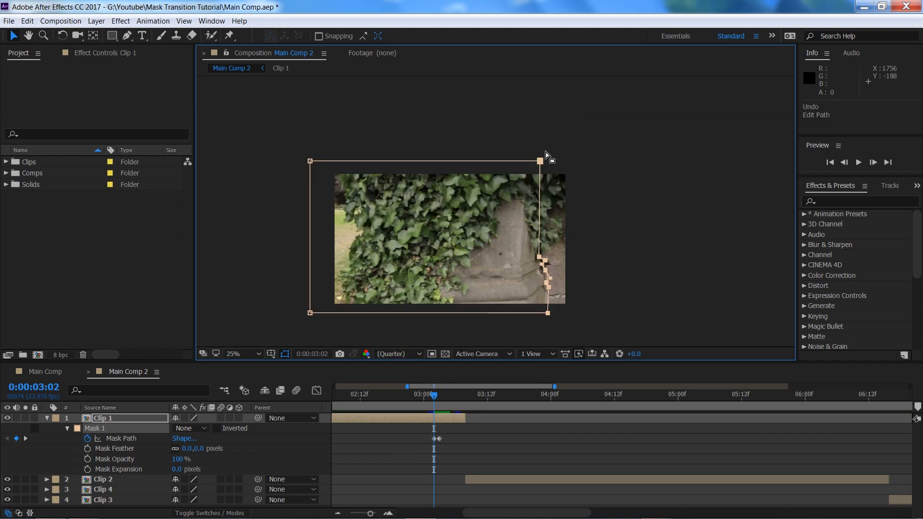
{"action": "scroll", "coordinate": [551, 207], "scroll_direction": "up", "scroll_amount": 2}
{"action": "left_click_drag", "start_coordinate": [633, 164], "coordinate": [614, 127]}
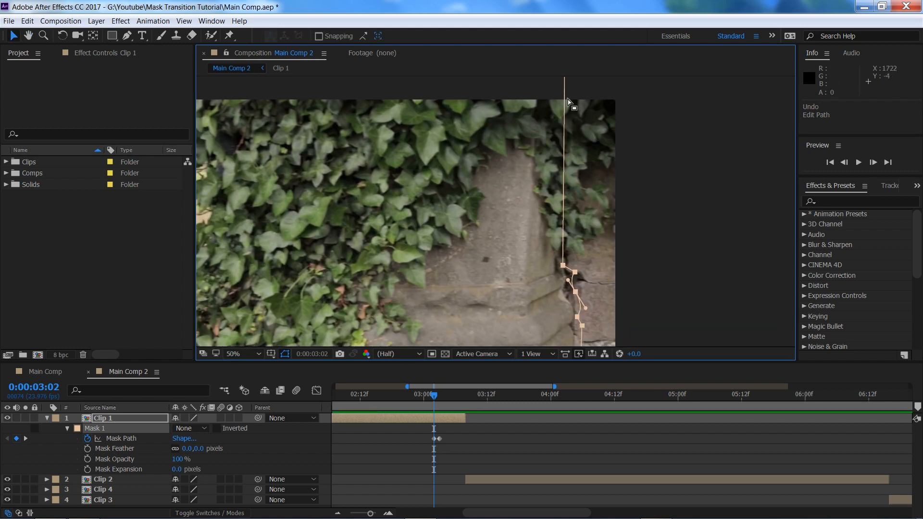
{"action": "left_click_drag", "start_coordinate": [590, 181], "coordinate": [569, 90]}
{"action": "left_click_drag", "start_coordinate": [560, 285], "coordinate": [551, 294]}
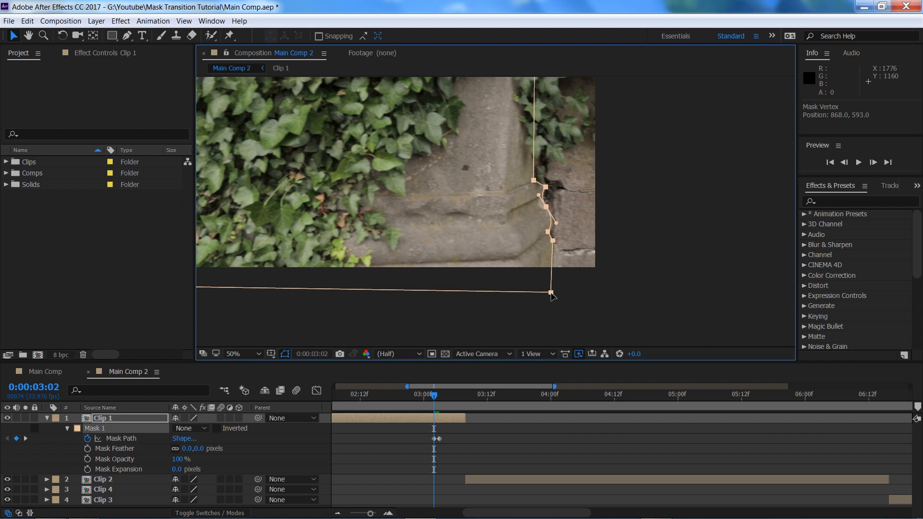
Shift the mask's pillar-side points right, beyond the frame's edge, at frame 0:00:03:01 to keyframe the start of the reveal.
{"action": "key", "text": "Page_Down"}
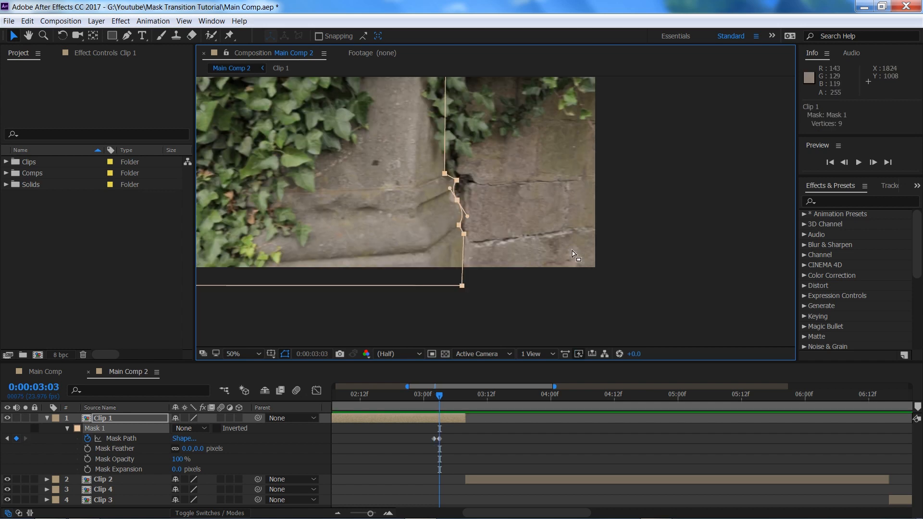
{"action": "key", "text": "Page_Up"}
{"action": "key", "text": "Page_Up"}
{"action": "key", "text": "comma"}
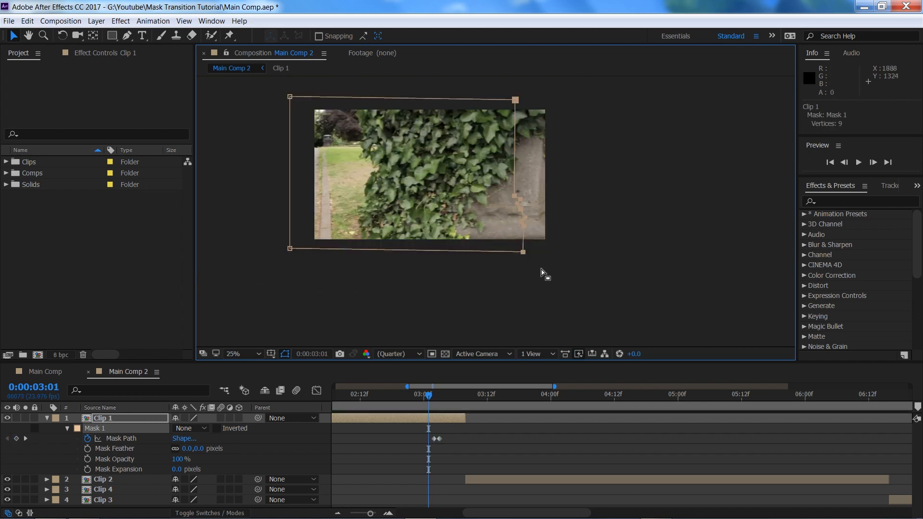
{"action": "left_click_drag", "start_coordinate": [523, 254], "coordinate": [569, 253]}
Check the mask's movement across the keyframes, and shift its pillar-side points left onto the pillar's edge at frame 0:00:03:04.
{"action": "key", "text": "Page_Up"}
{"action": "key", "text": "Page_Up"}
{"action": "key", "text": "Page_Down"}
{"action": "key", "text": "Page_Down"}
{"action": "key", "text": "Page_Down"}
{"action": "key", "text": "Page_Down"}
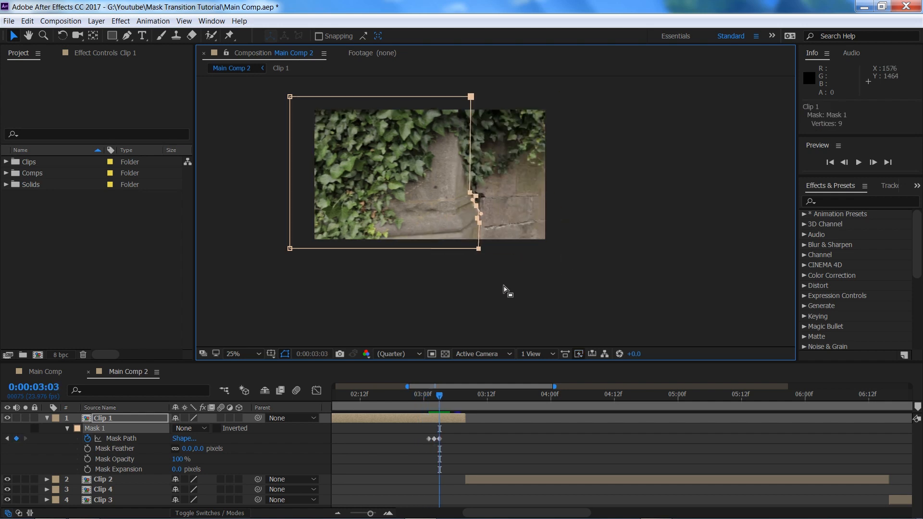
{"action": "key", "text": "period"}
{"action": "key", "text": "Page_Down"}
{"action": "left_click_drag", "start_coordinate": [479, 260], "coordinate": [459, 301]}
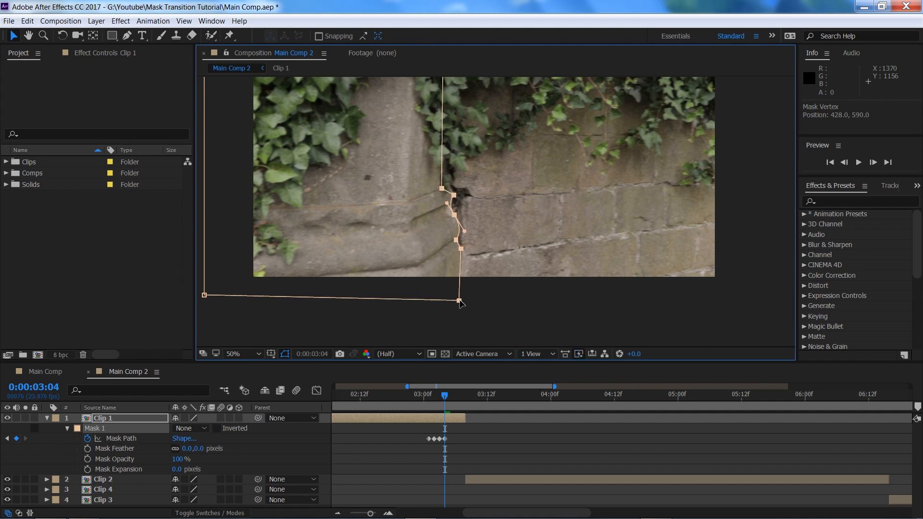
{"action": "left_click_drag", "start_coordinate": [459, 301], "coordinate": [458, 300]}
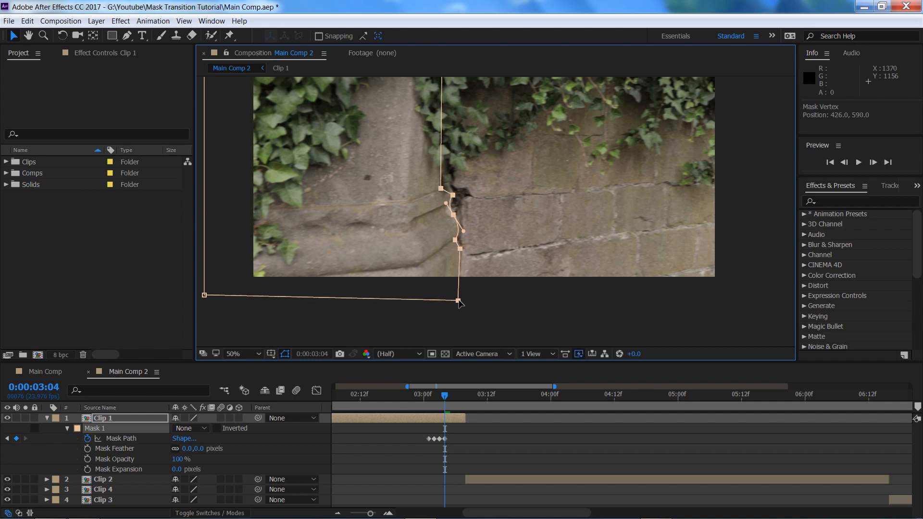
Move the mask's pillar-side points left with the pillar at frames 0:00:03:05 and 0:00:03:06, and out of the picture at 0:00:03:07.
{"action": "key", "text": "Page_Down"}
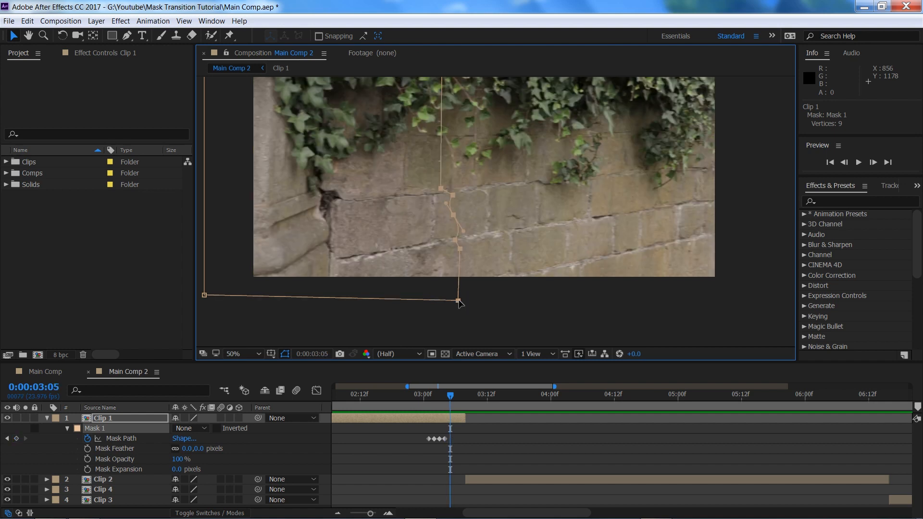
{"action": "left_click_drag", "start_coordinate": [458, 302], "coordinate": [326, 303]}
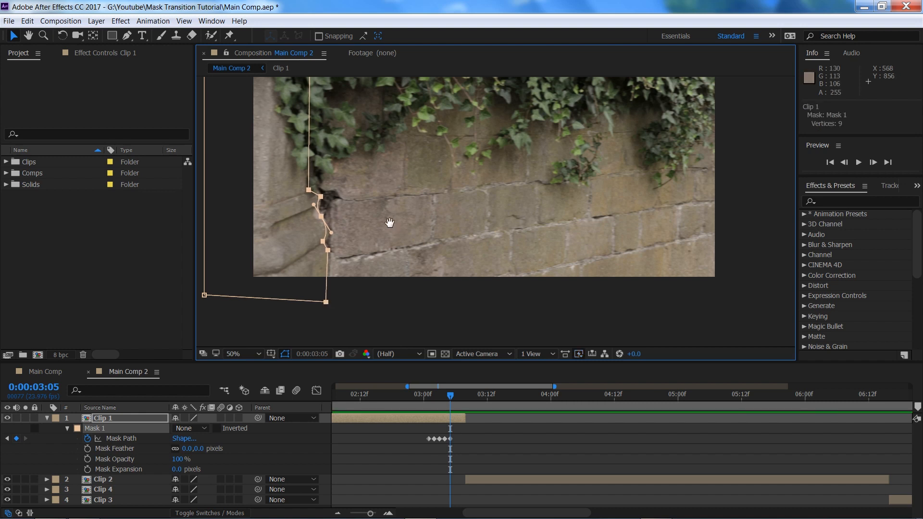
{"action": "left_click_drag", "start_coordinate": [387, 220], "coordinate": [470, 222]}
{"action": "key", "text": "Page_Down"}
{"action": "left_click_drag", "start_coordinate": [405, 300], "coordinate": [338, 312]}
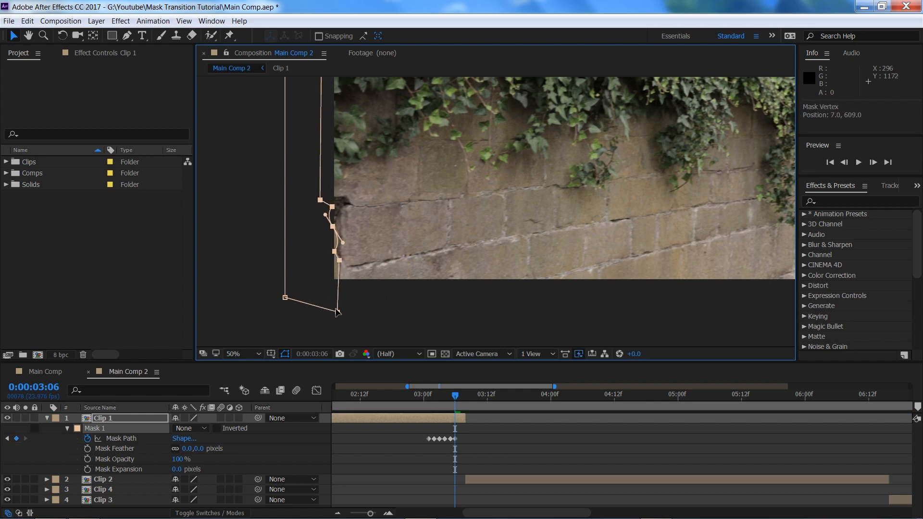
{"action": "key", "text": "Page_Down"}
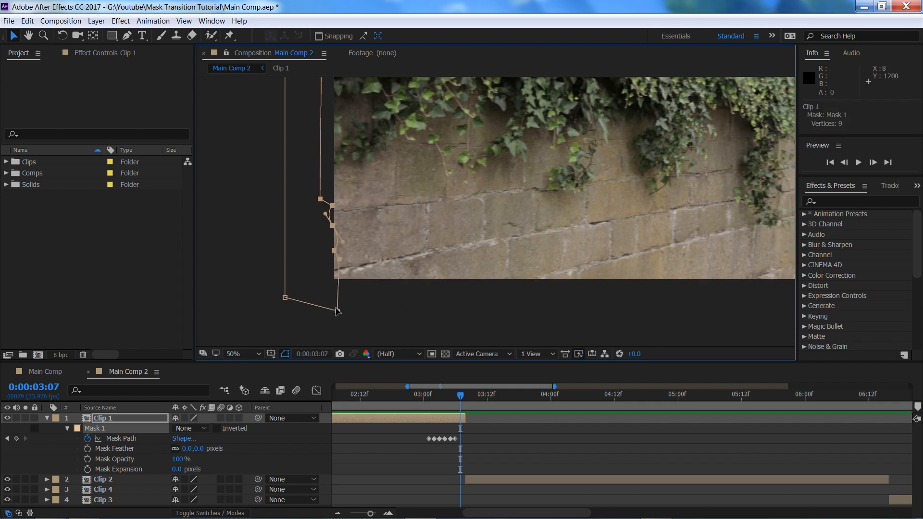
{"action": "left_click_drag", "start_coordinate": [338, 311], "coordinate": [324, 309]}
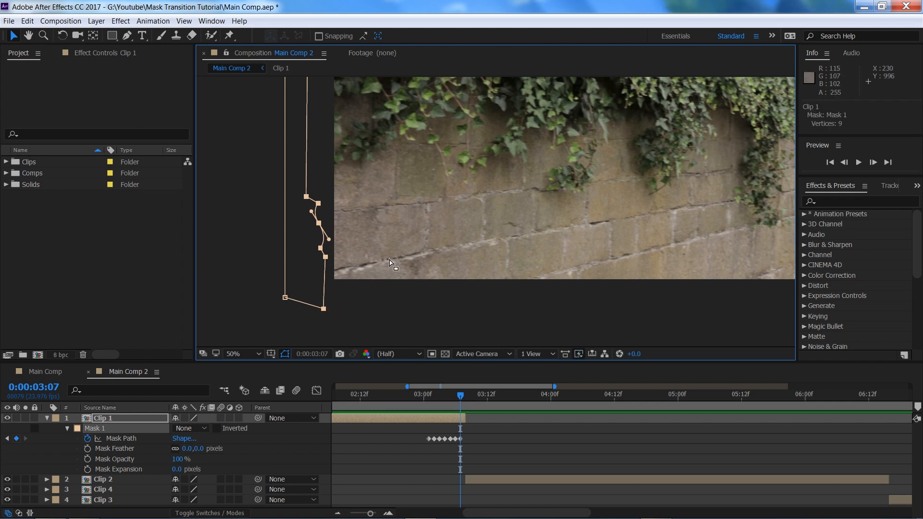
Fit the composition in the viewer and set Mask 1's mode to Add at frame 0:00:03:03.
{"action": "scroll", "coordinate": [392, 264], "scroll_direction": "down", "scroll_amount": 1}
{"action": "left_click", "coordinate": [243, 356]}
{"action": "left_click", "coordinate": [249, 264]}
{"action": "mouse_move", "coordinate": [452, 405]}
{"action": "left_mouse_down"}
{"action": "mouse_move", "coordinate": [426, 403]}
{"action": "mouse_move", "coordinate": [451, 403]}
{"action": "mouse_move", "coordinate": [439, 402]}
{"action": "left_mouse_up"}
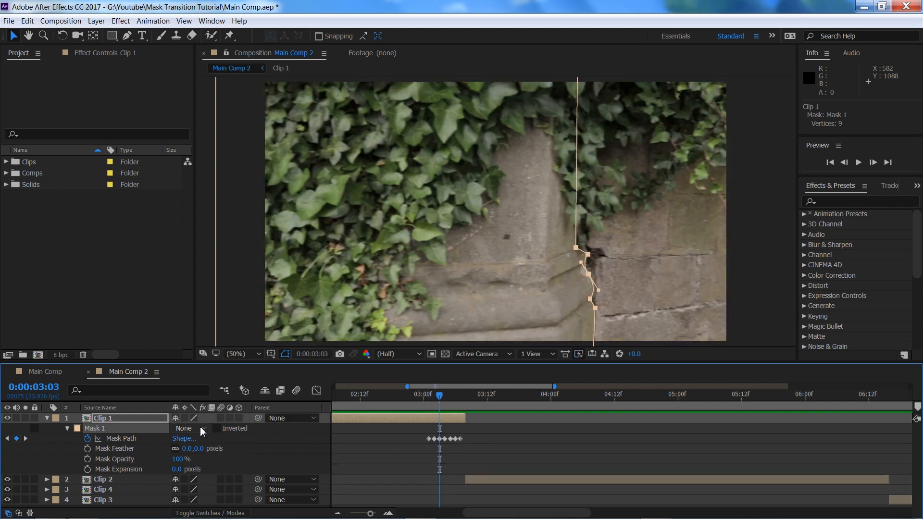
{"action": "left_click", "coordinate": [184, 428]}
{"action": "left_click", "coordinate": [208, 453]}
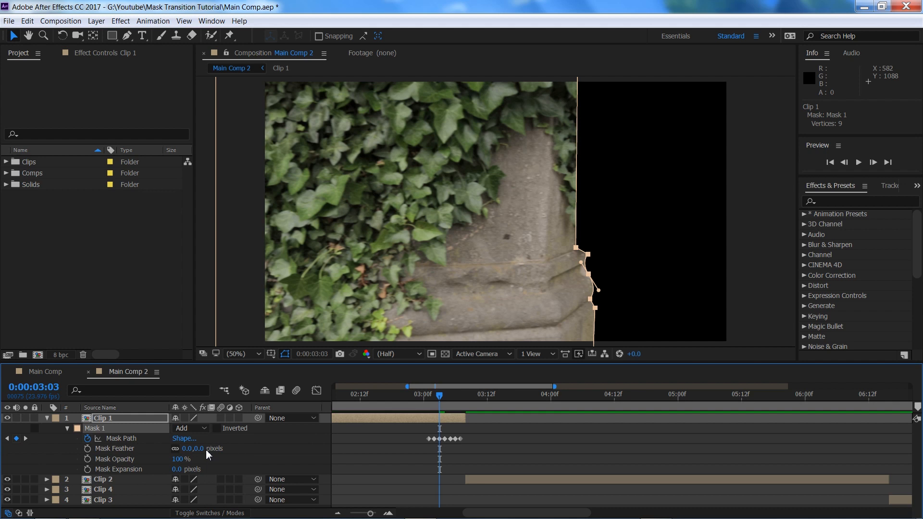
{"action": "left_click", "coordinate": [299, 445]}
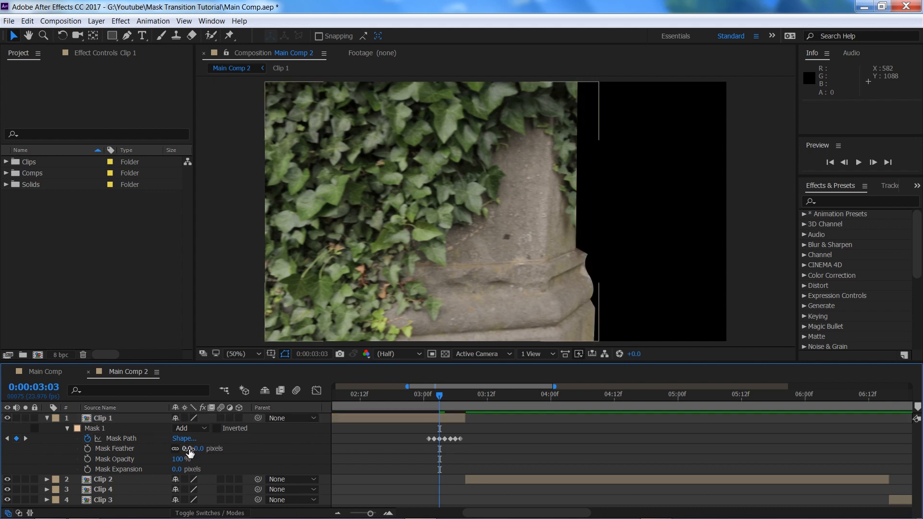
Try heavy Mask Feather values of 69 and 118 pixels on Mask 1.
{"action": "left_click_drag", "start_coordinate": [184, 448], "coordinate": [224, 444]}
{"action": "left_click", "coordinate": [268, 445]}
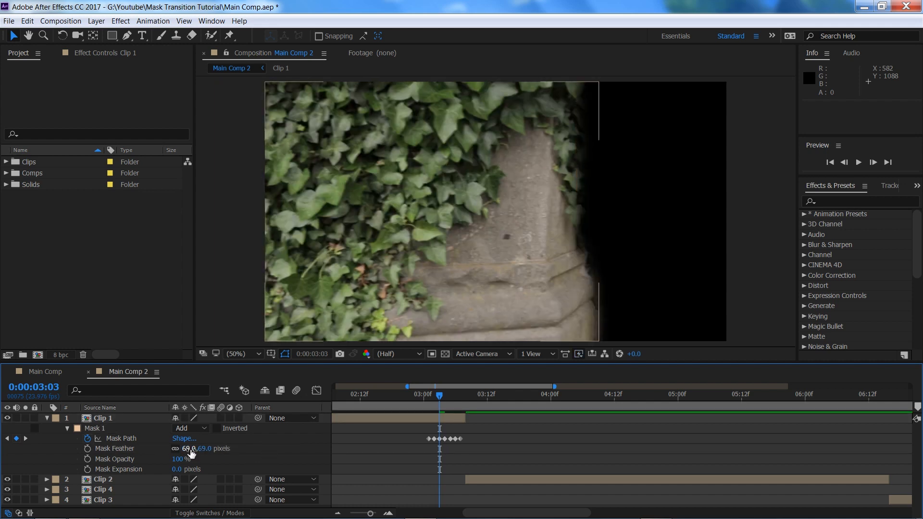
{"action": "left_click_drag", "start_coordinate": [188, 448], "coordinate": [240, 449]}
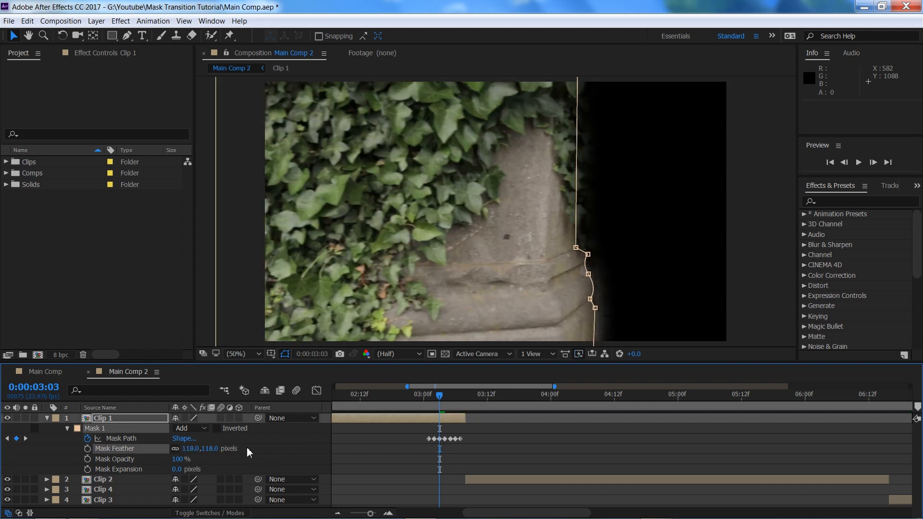
Set the Mask Feather of Mask 1 to 5 pixels and deselect the mask to inspect its edge.
{"action": "left_click", "coordinate": [243, 452]}
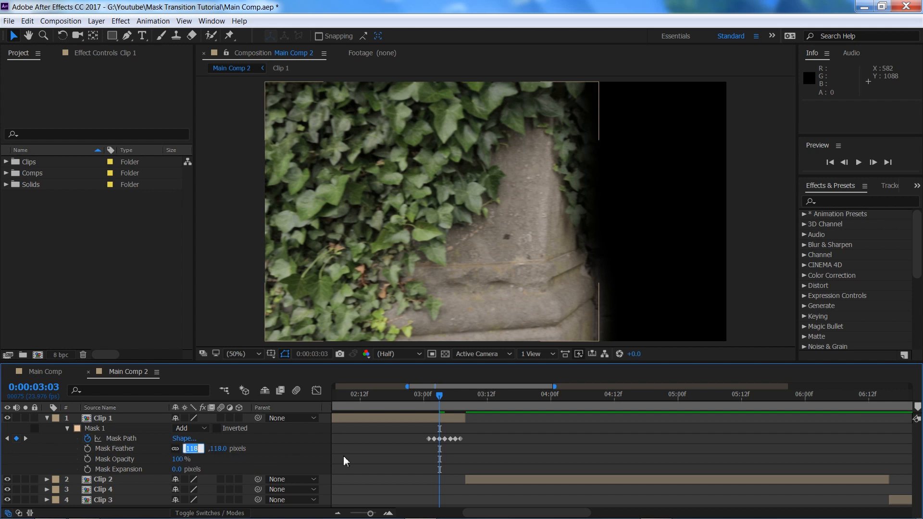
{"action": "type", "text": "5"}
{"action": "key", "text": "Return"}
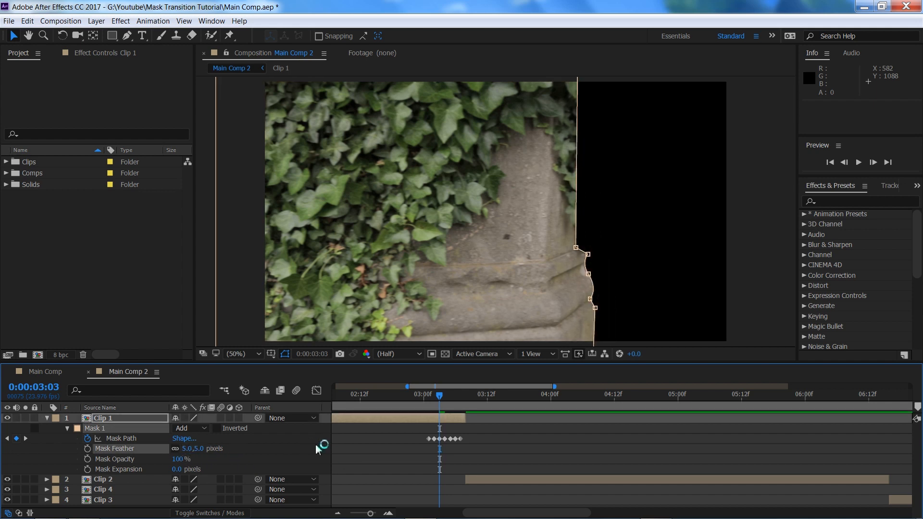
{"action": "left_click", "coordinate": [271, 445]}
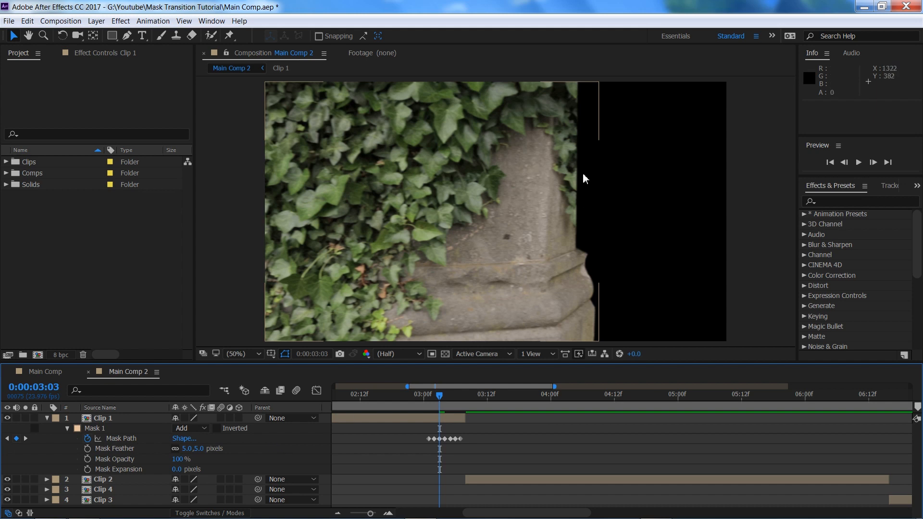
Move Clip 2 so it starts at 0:00:03:01, the first Mask Path keyframe of Clip 1.
{"action": "mouse_move", "coordinate": [431, 405]}
{"action": "left_mouse_down"}
{"action": "mouse_move", "coordinate": [421, 405]}
{"action": "mouse_move", "coordinate": [456, 405]}
{"action": "mouse_move", "coordinate": [428, 404]}
{"action": "mouse_move", "coordinate": [444, 400]}
{"action": "left_mouse_up"}
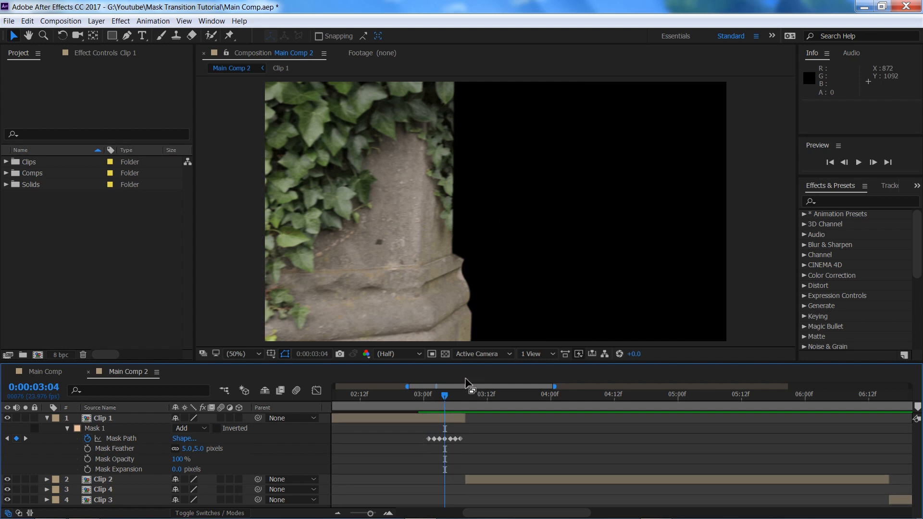
{"action": "mouse_move", "coordinate": [446, 400]}
{"action": "left_mouse_down"}
{"action": "mouse_move", "coordinate": [406, 404]}
{"action": "mouse_move", "coordinate": [428, 405]}
{"action": "left_mouse_up"}
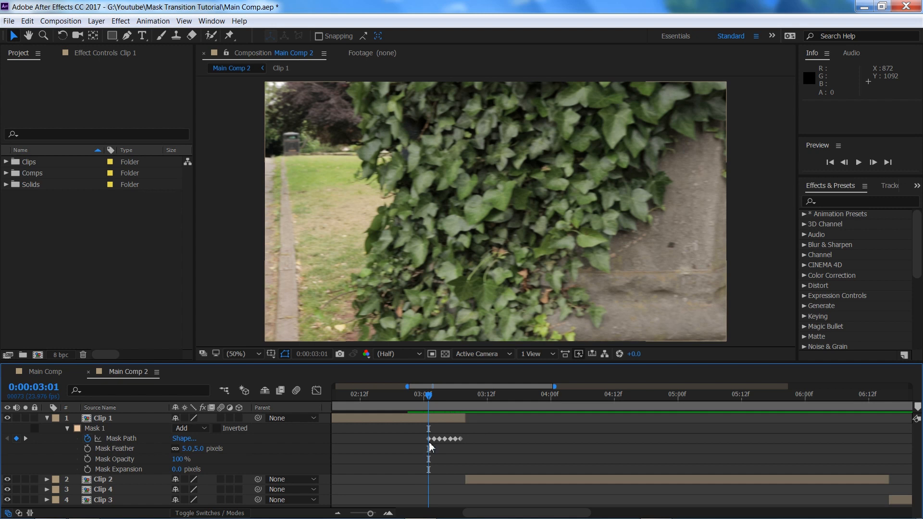
{"action": "left_click", "coordinate": [483, 479]}
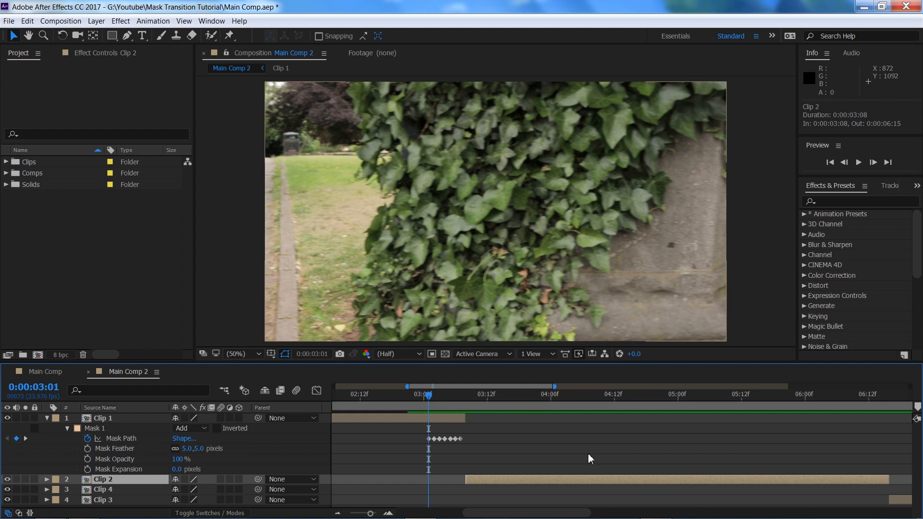
{"action": "key", "text": "bracketleft"}
Zoom the timeline out and play back the transition from Clip 1 to Clip 2 several times, starting at 0:00:02:17.
{"action": "left_click_drag", "start_coordinate": [429, 401], "coordinate": [409, 403]}
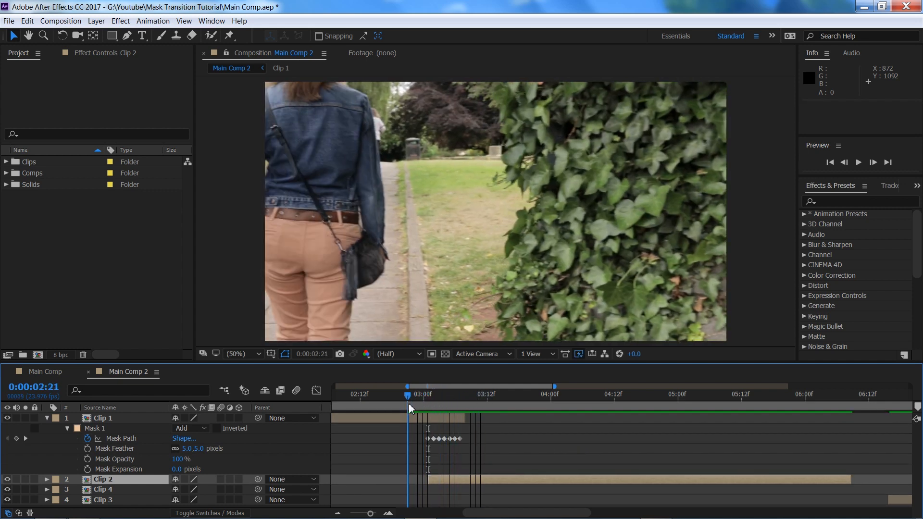
{"action": "key", "text": "minus"}
{"action": "key", "text": "minus"}
{"action": "key", "text": "space"}
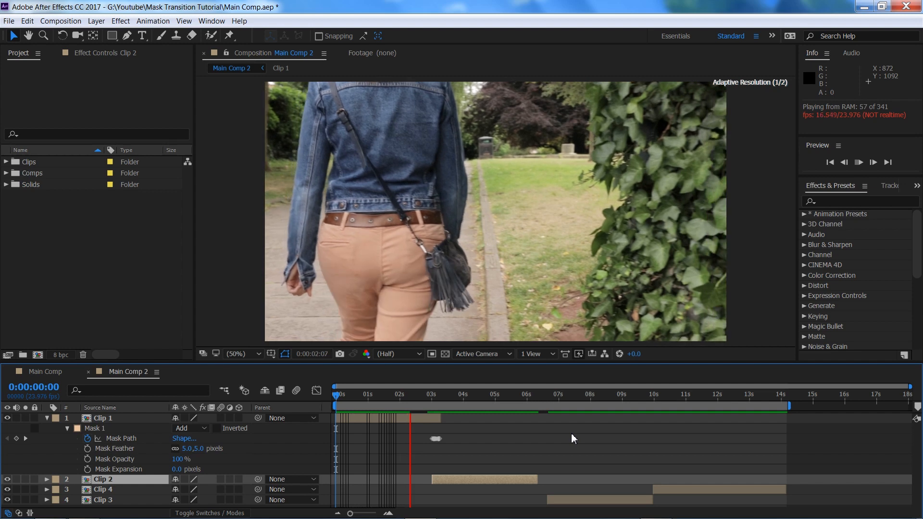
{"action": "left_click", "coordinate": [423, 396]}
{"action": "key", "text": "space"}
{"action": "key", "text": "space"}
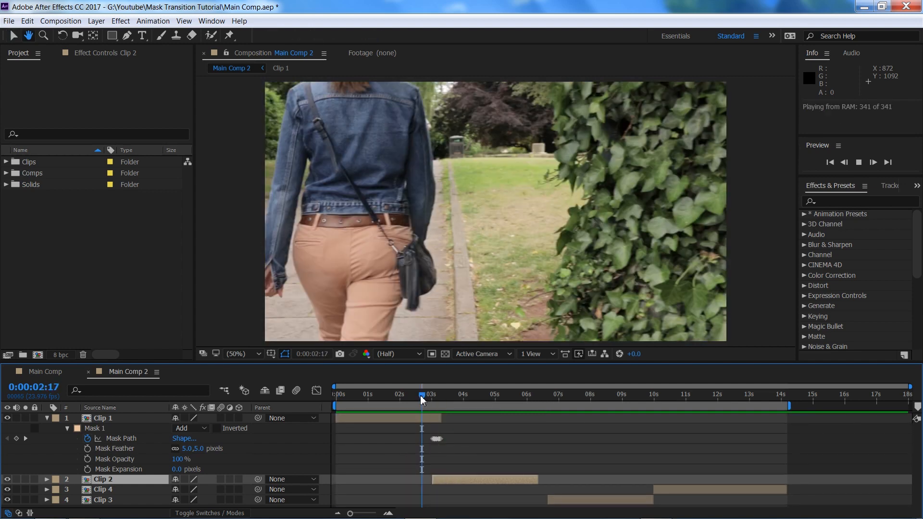
{"action": "key", "text": "space"}
{"action": "key", "text": "space"}
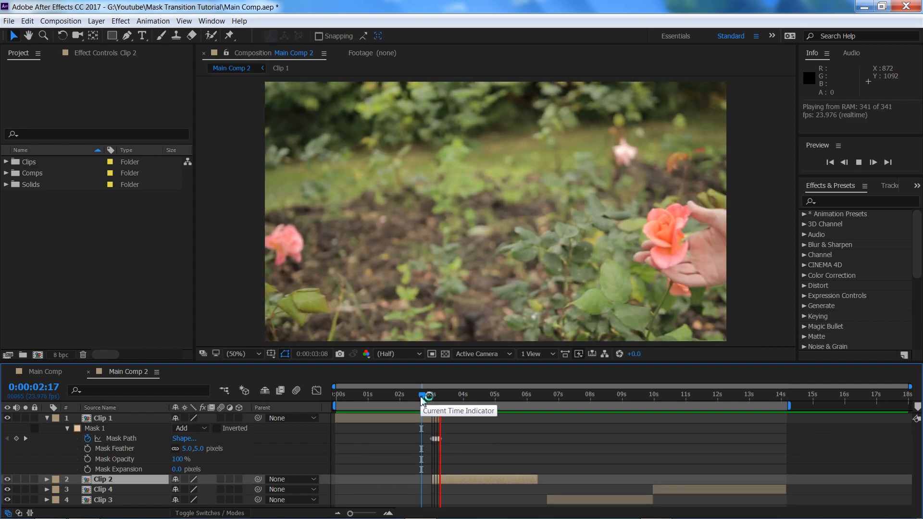
{"action": "key", "text": "space"}
{"action": "key", "text": "space"}
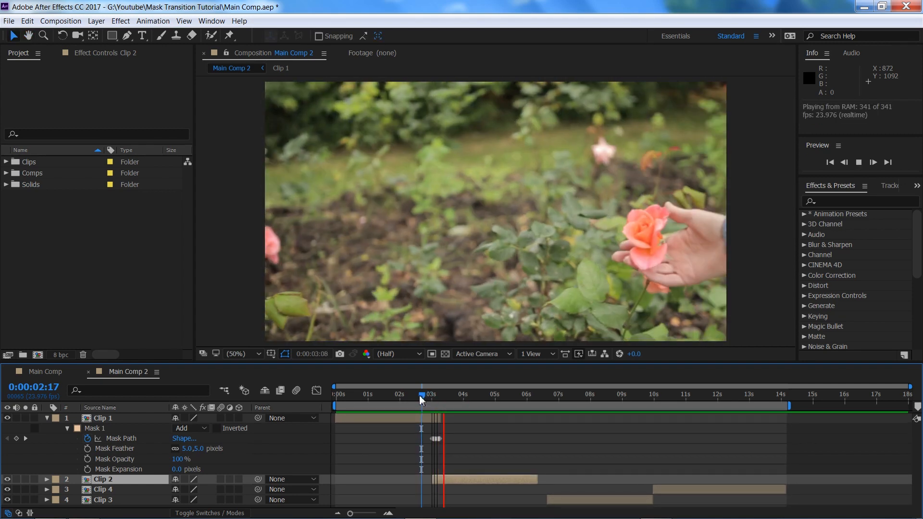
Examine the masked pillar edge at 0:00:03:02, replay the transition, and scrub onward through Clip 2.
{"action": "left_click", "coordinate": [426, 397]}
{"action": "left_click_drag", "start_coordinate": [426, 399], "coordinate": [435, 395]}
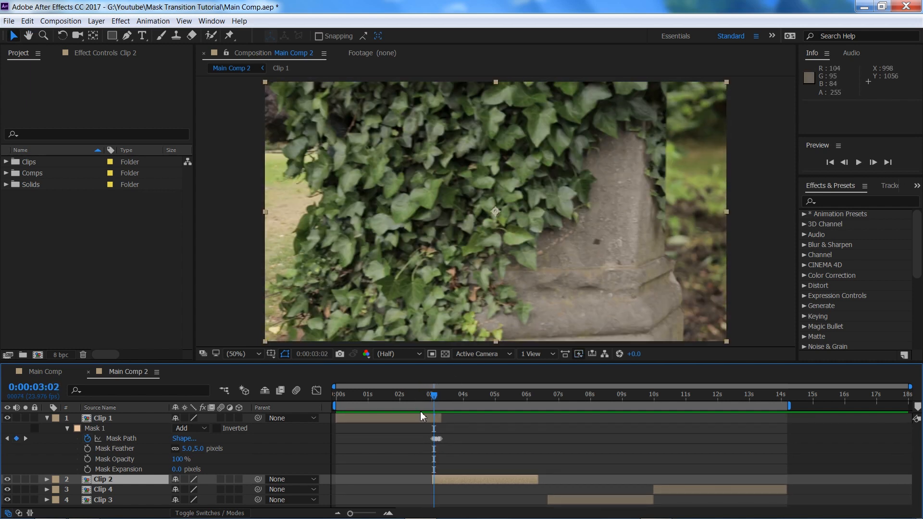
{"action": "left_click", "coordinate": [426, 399]}
{"action": "key", "text": "space"}
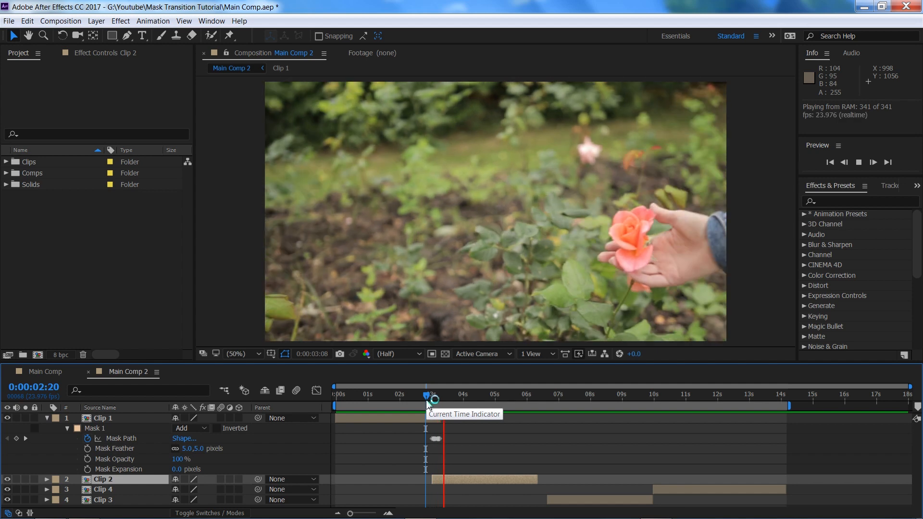
{"action": "left_click", "coordinate": [419, 398]}
{"action": "key", "text": "space"}
{"action": "key", "text": "space"}
{"action": "key", "text": "space"}
{"action": "left_click_drag", "start_coordinate": [426, 398], "coordinate": [506, 410]}
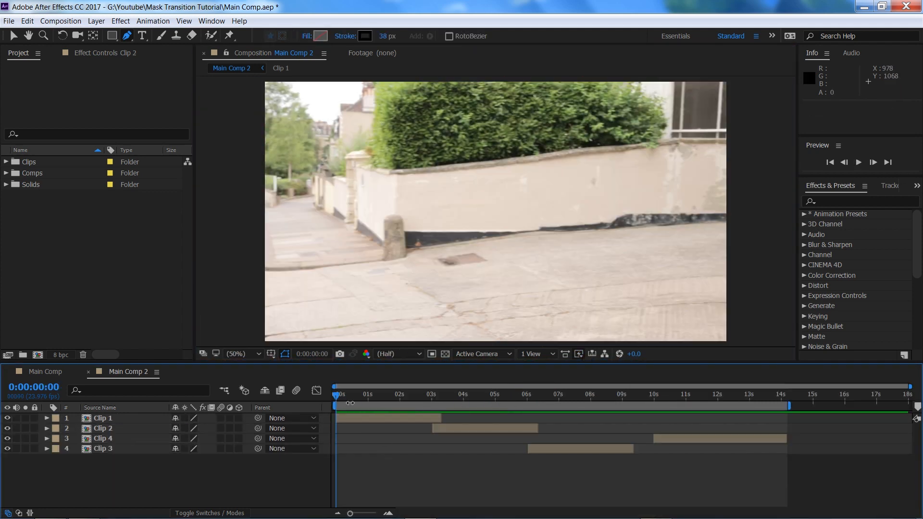
Play the composition from its beginning and scrub through Clip 3 to 0:00:08:21.
{"action": "left_click_drag", "start_coordinate": [340, 396], "coordinate": [282, 400]}
{"action": "key", "text": "space"}
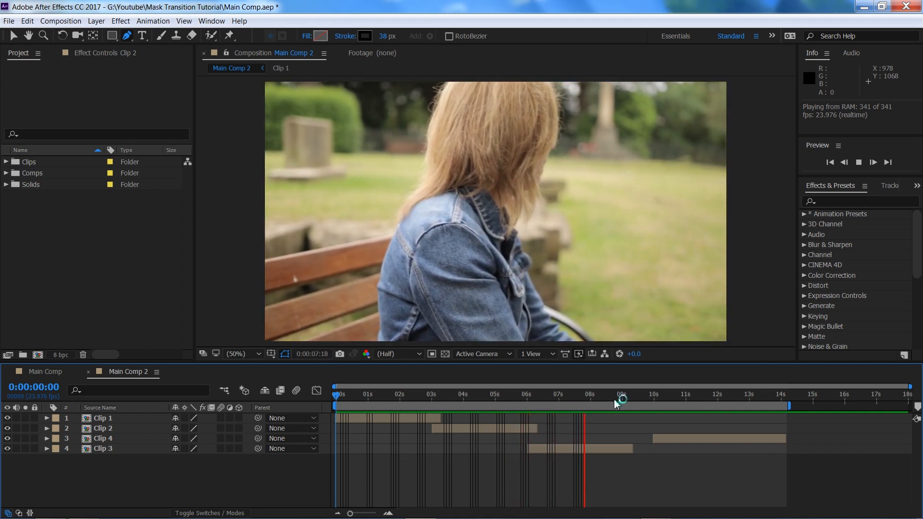
{"action": "left_click", "coordinate": [597, 395]}
{"action": "left_click_drag", "start_coordinate": [596, 396], "coordinate": [615, 398]}
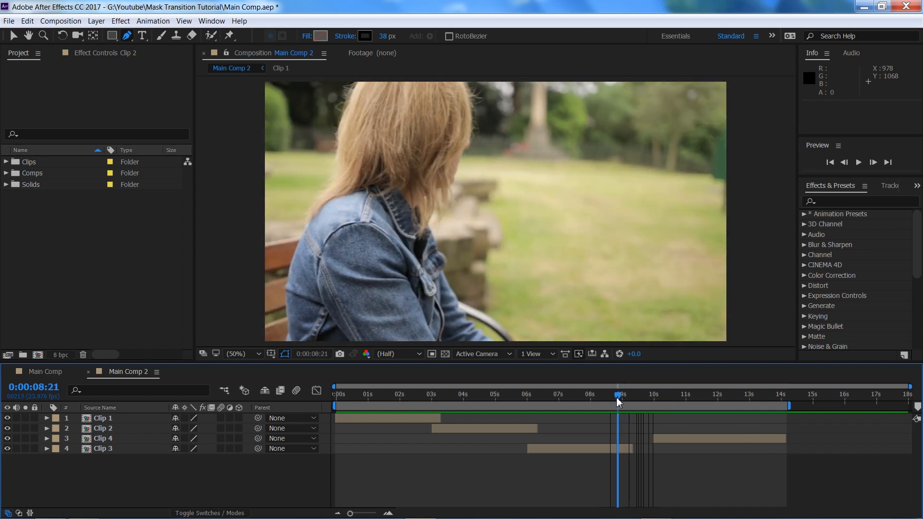
Draw a rectangular mask on Clip 4 at 0:00:10:04, covering the scene up to the tree trunk's left edge and extending beyond the frame.
{"action": "left_click", "coordinate": [117, 443]}
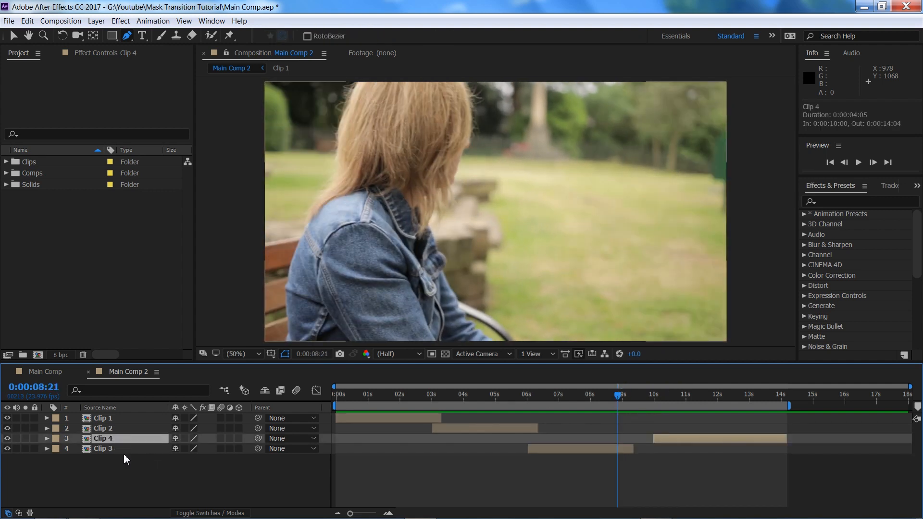
{"action": "left_click_drag", "start_coordinate": [654, 402], "coordinate": [660, 402]}
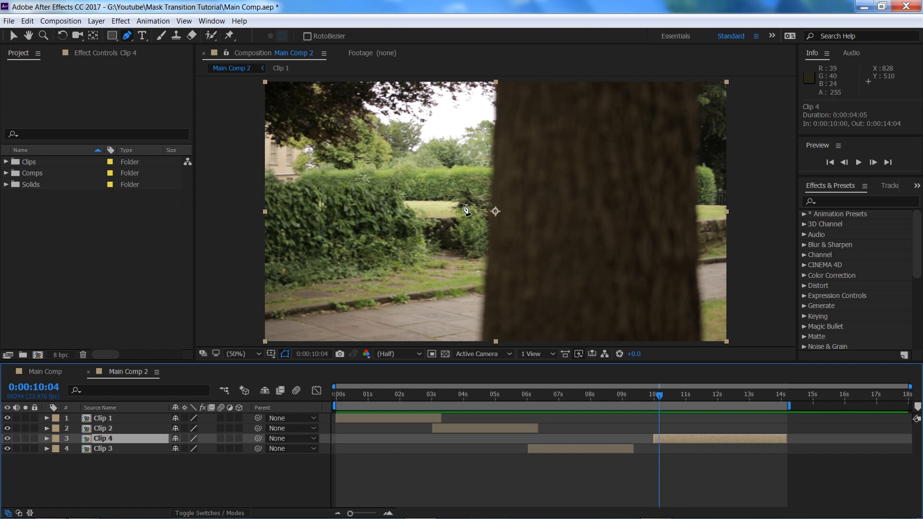
{"action": "scroll", "coordinate": [465, 209], "scroll_direction": "down", "scroll_amount": 2}
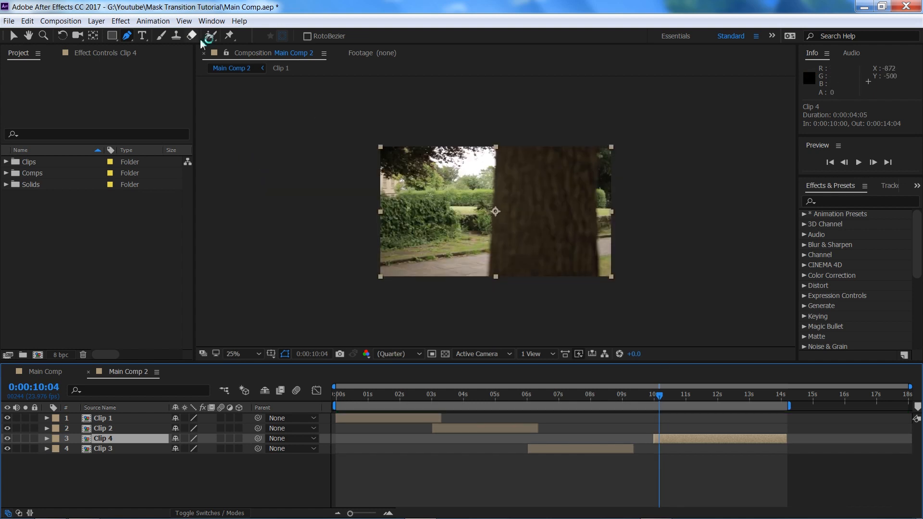
{"action": "left_click", "coordinate": [114, 39]}
{"action": "mouse_move", "coordinate": [310, 126]}
{"action": "left_mouse_down"}
{"action": "mouse_move", "coordinate": [477, 207]}
{"action": "mouse_move", "coordinate": [518, 284]}
{"action": "mouse_move", "coordinate": [500, 291]}
{"action": "left_mouse_up"}
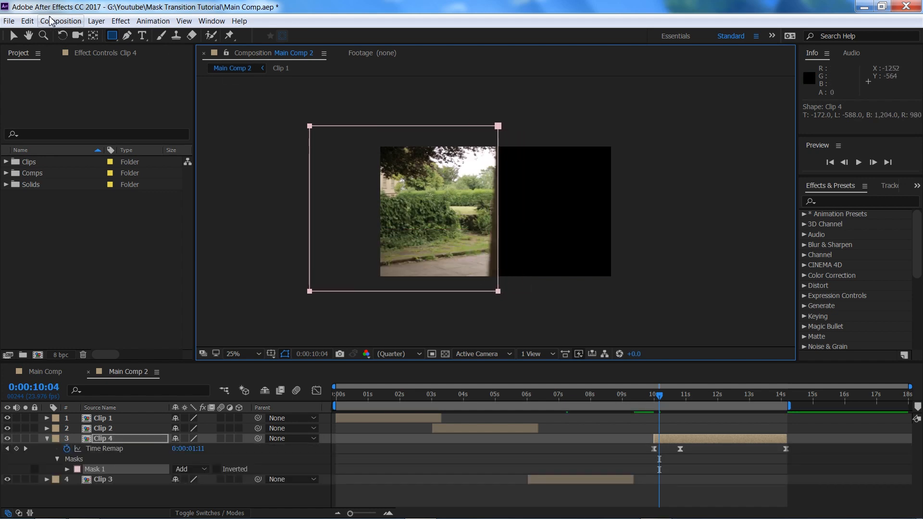
Reshape the mask's two corners nearest the tree at 0:00:10:04 so its edge follows the slanted trunk edge.
{"action": "key", "text": "v"}
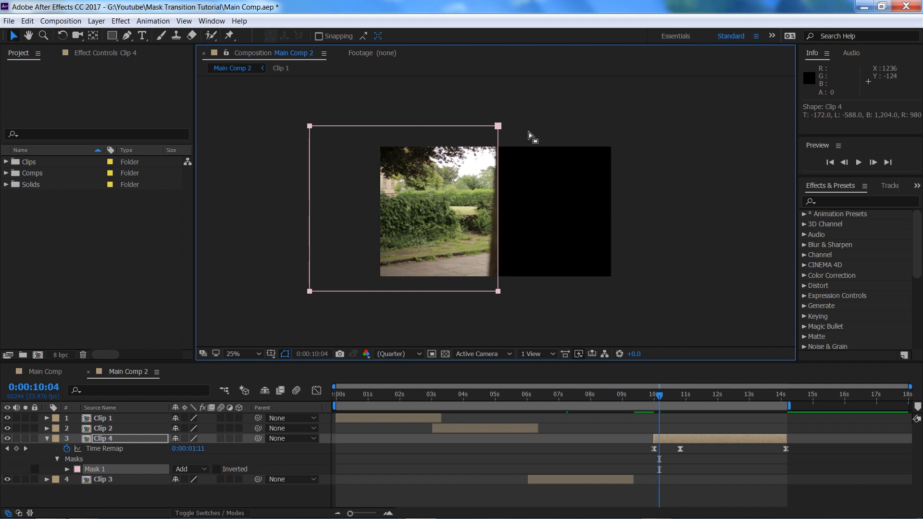
{"action": "left_click_drag", "start_coordinate": [498, 291], "coordinate": [490, 292]}
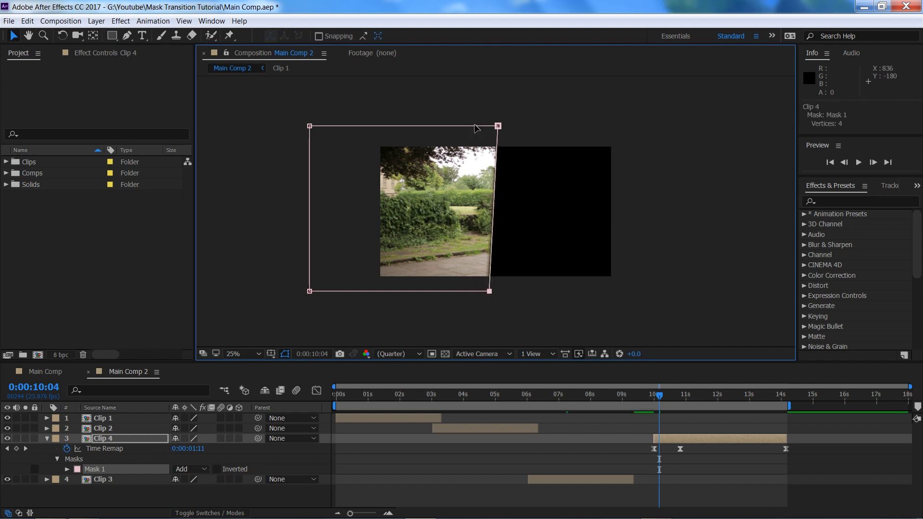
{"action": "left_click_drag", "start_coordinate": [498, 126], "coordinate": [500, 124]}
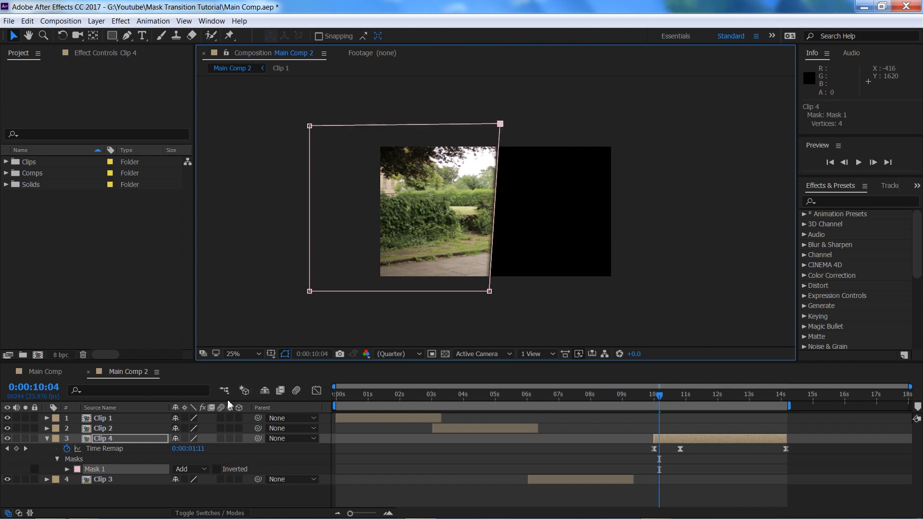
Set Clip 4's mask mode to None and start keyframing its Mask Path at 0:00:10:04.
{"action": "left_click", "coordinate": [122, 439]}
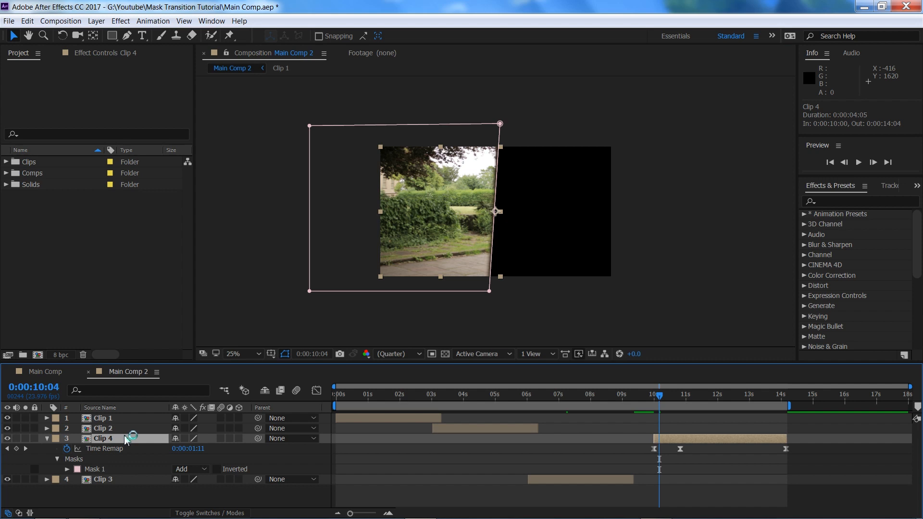
{"action": "key", "text": "m"}
{"action": "left_click", "coordinate": [196, 449]}
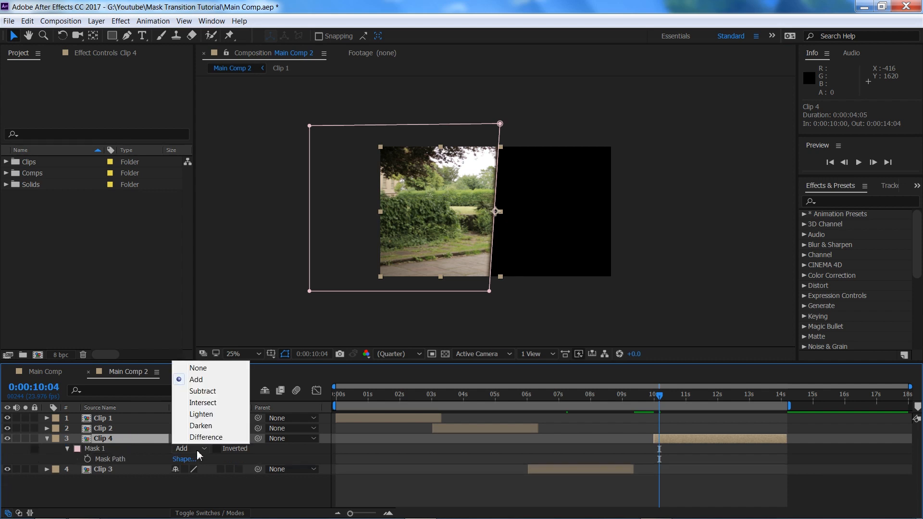
{"action": "left_click", "coordinate": [194, 368]}
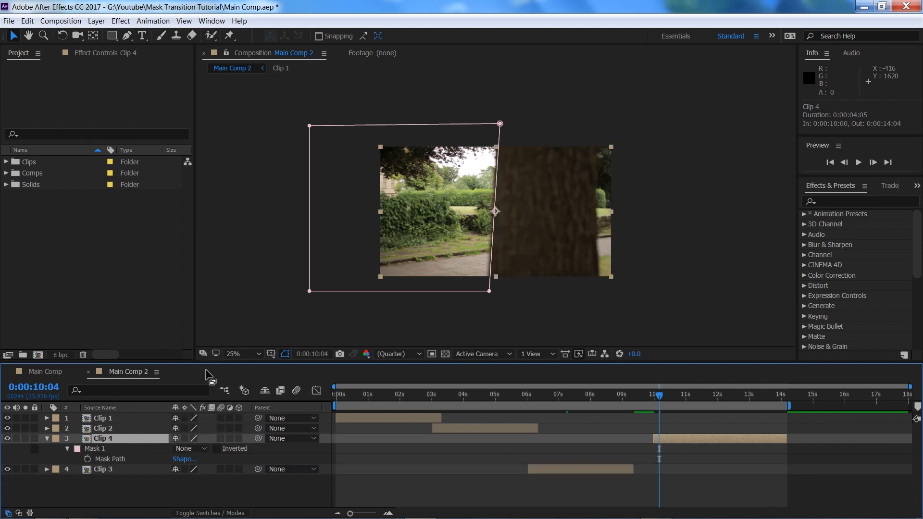
{"action": "left_click", "coordinate": [67, 448]}
{"action": "left_click", "coordinate": [88, 459]}
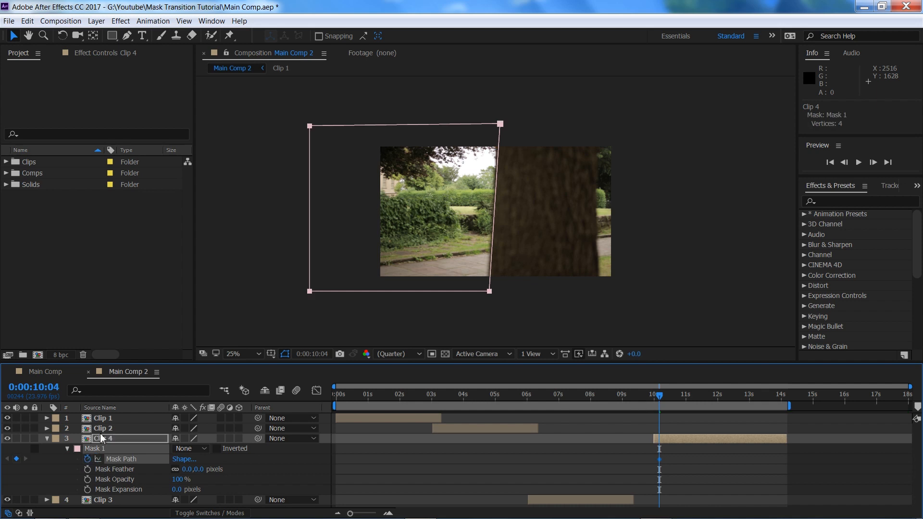
Keyframe Clip 4's mask edge onto the trunk's leading edge at 0:00:10:05 and just outside the frame at 0:00:10:06, stepping through to check the alignment.
{"action": "key", "text": "Page_Down"}
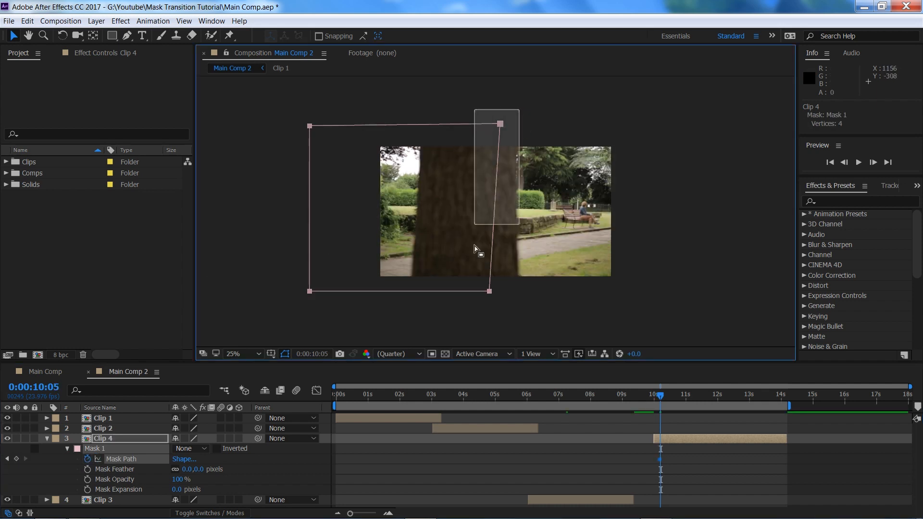
{"action": "left_click_drag", "start_coordinate": [489, 292], "coordinate": [413, 292]}
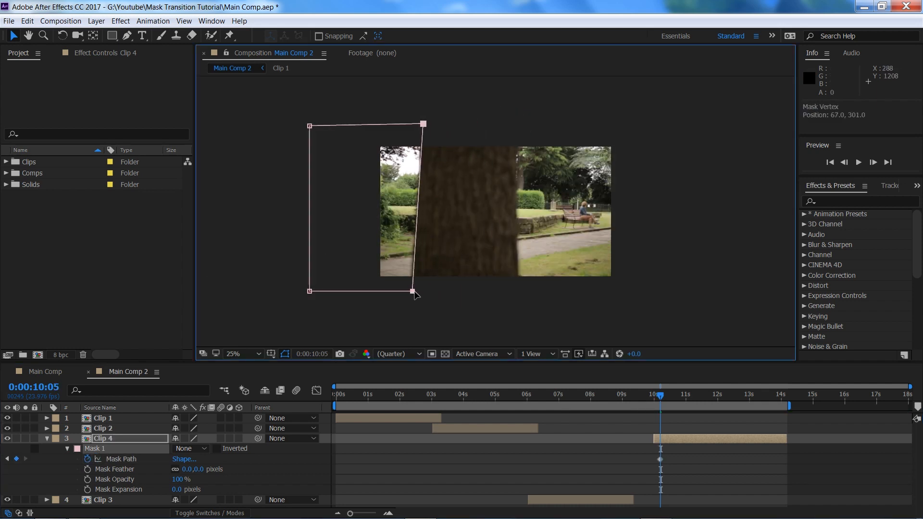
{"action": "key", "text": "Page_Down"}
{"action": "key", "text": "Page_Up"}
{"action": "key", "text": "Page_Down"}
{"action": "left_click_drag", "start_coordinate": [415, 294], "coordinate": [375, 293]}
{"action": "key", "text": "Page_Up"}
{"action": "key", "text": "Page_Up"}
{"action": "key", "text": "Page_Up"}
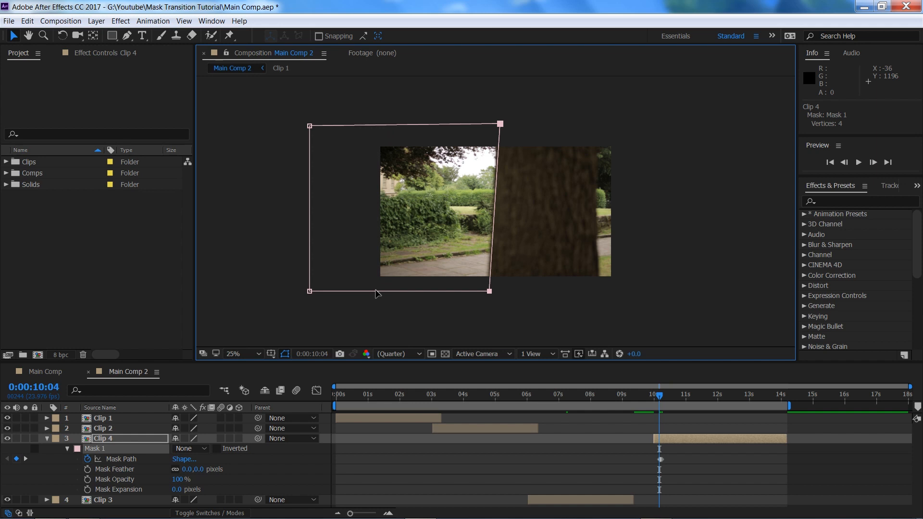
{"action": "key", "text": "Page_Down"}
{"action": "key", "text": "Page_Down"}
{"action": "key", "text": "Page_Down"}
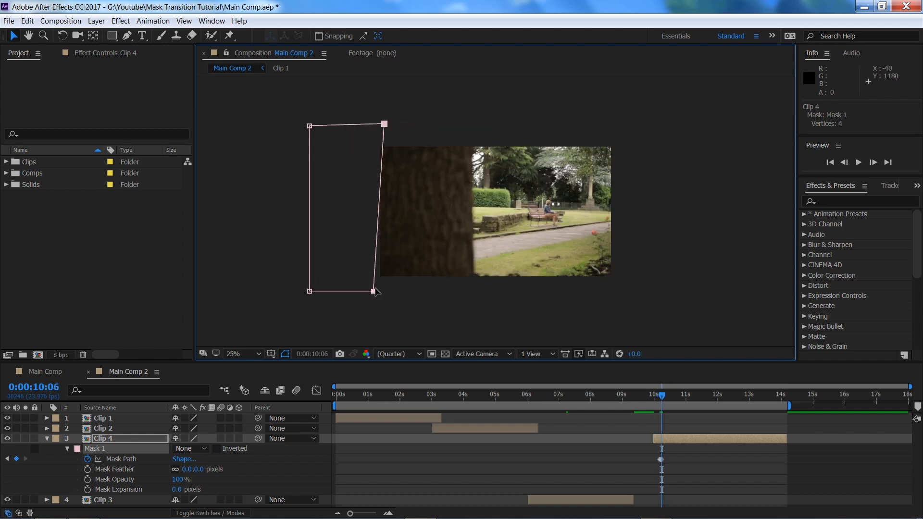
Keyframe Clip 4's mask edge backwards frame by frame at 0:00:10:03, 0:00:10:02 and 0:00:10:01, moving it outward with the trunk until it clears the frame.
{"action": "key", "text": "Page_Up"}
{"action": "key", "text": "Page_Up"}
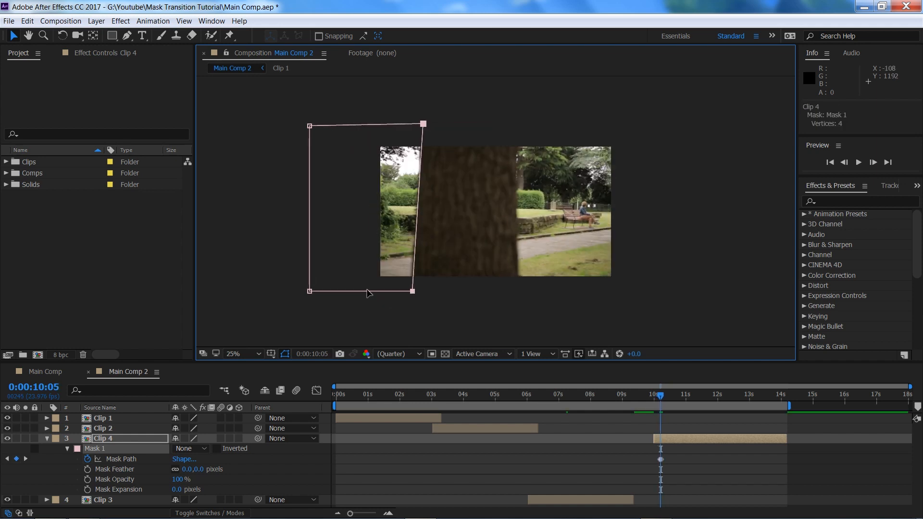
{"action": "key", "text": "Page_Up"}
{"action": "left_click_drag", "start_coordinate": [489, 292], "coordinate": [568, 292]}
{"action": "key", "text": "Page_Down"}
{"action": "key", "text": "Page_Up"}
{"action": "key", "text": "Page_Up"}
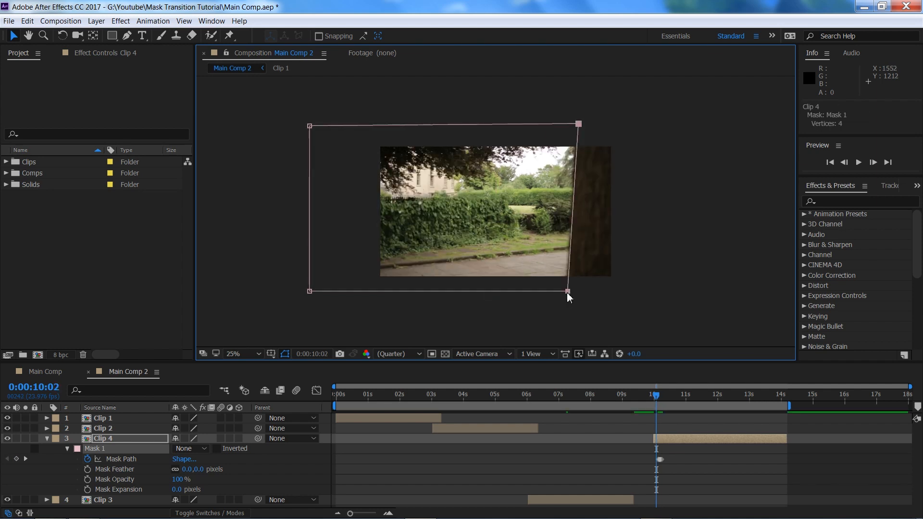
{"action": "left_click_drag", "start_coordinate": [568, 293], "coordinate": [604, 292]}
{"action": "key", "text": "Page_Down"}
{"action": "key", "text": "Page_Up"}
{"action": "key", "text": "Page_Up"}
{"action": "left_click_drag", "start_coordinate": [604, 291], "coordinate": [618, 292]}
Set Clip 4's mask mode to Subtract and its Mask Feather to 35 pixels.
{"action": "mouse_move", "coordinate": [656, 397]}
{"action": "left_mouse_down"}
{"action": "mouse_move", "coordinate": [667, 399]}
{"action": "mouse_move", "coordinate": [659, 395]}
{"action": "left_mouse_up"}
{"action": "left_click", "coordinate": [186, 450]}
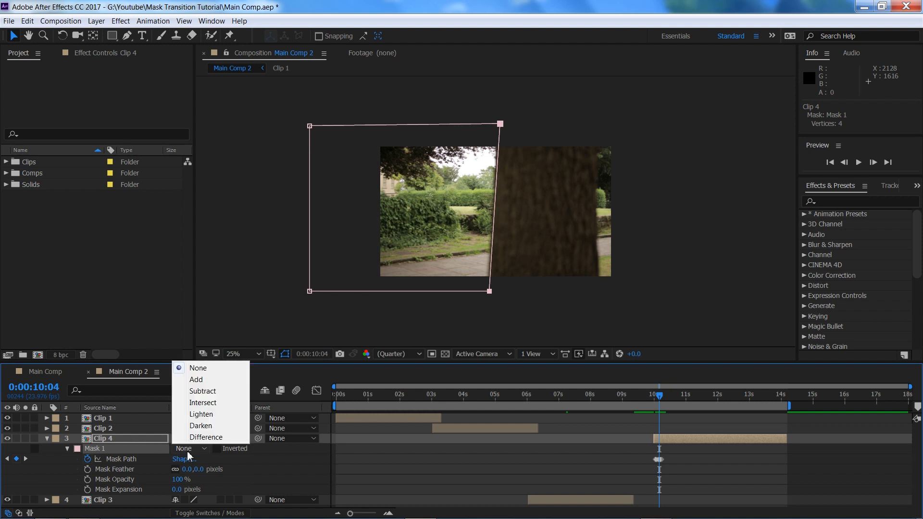
{"action": "left_click", "coordinate": [196, 392]}
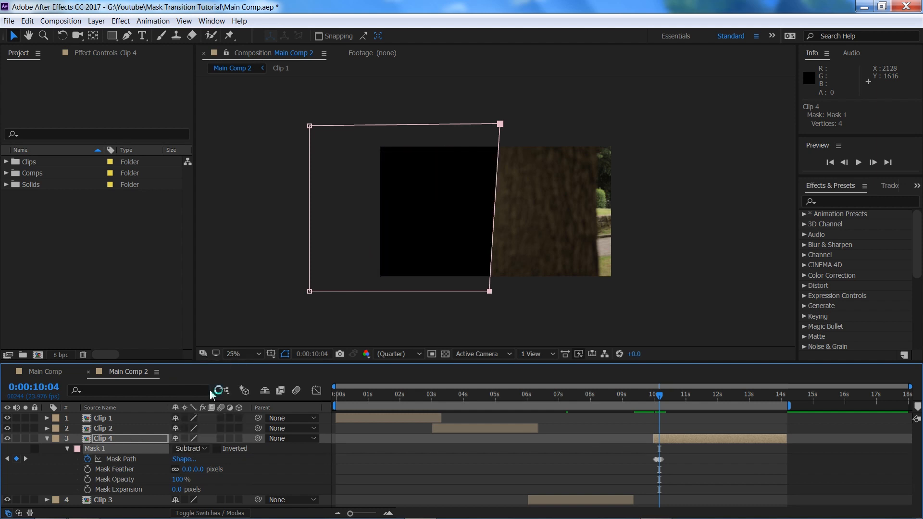
{"action": "key", "text": "period"}
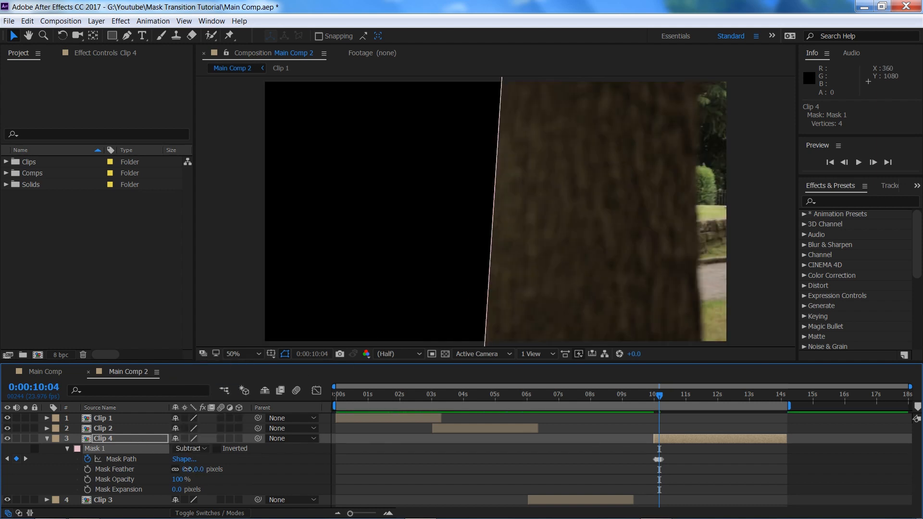
{"action": "left_click_drag", "start_coordinate": [187, 469], "coordinate": [208, 469]}
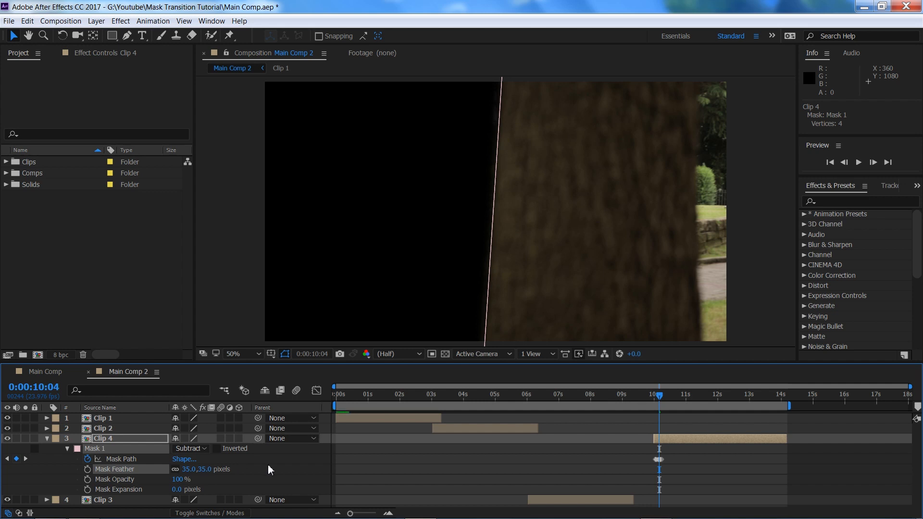
{"action": "key", "text": "F2"}
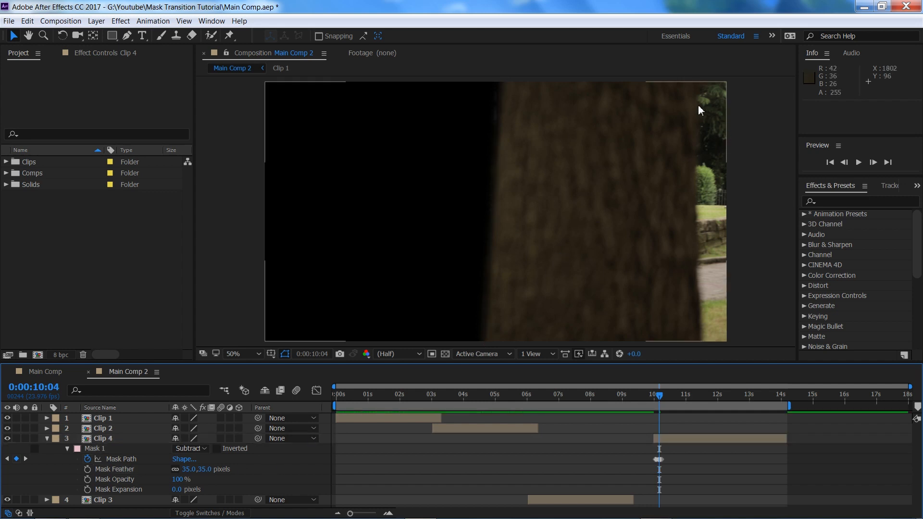
{"action": "key", "text": "comma"}
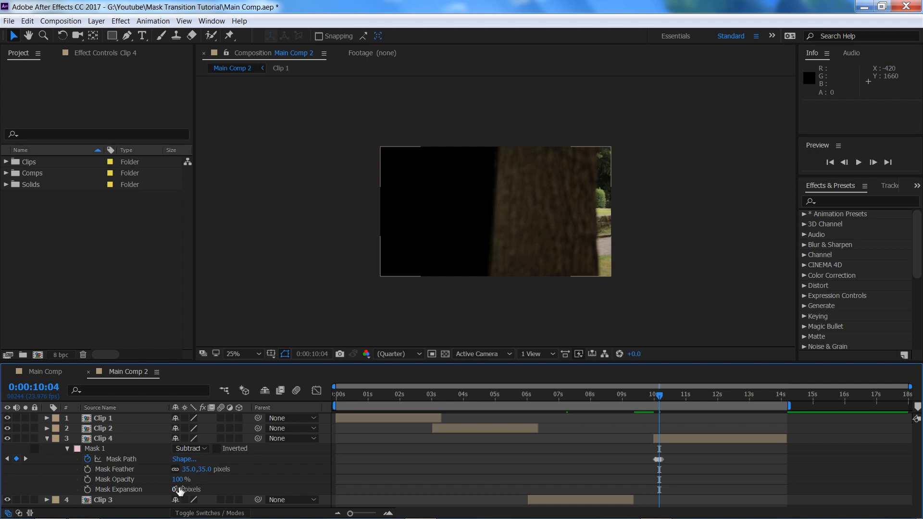
Move Clip 4 earlier in the timeline so that it starts at about 0:00:09:00 and overlaps the end of Clip 3.
{"action": "left_click", "coordinate": [47, 439]}
{"action": "left_click", "coordinate": [665, 438]}
{"action": "key", "text": "u"}
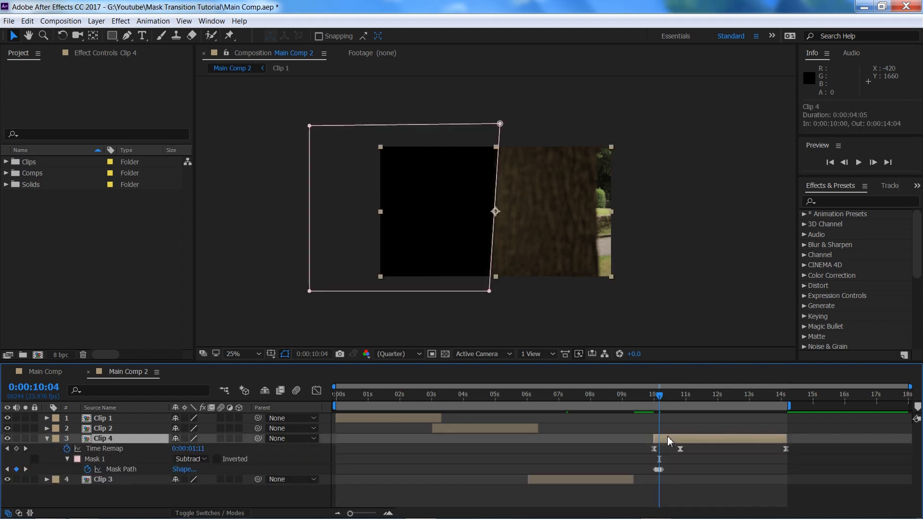
{"action": "left_click", "coordinate": [622, 403]}
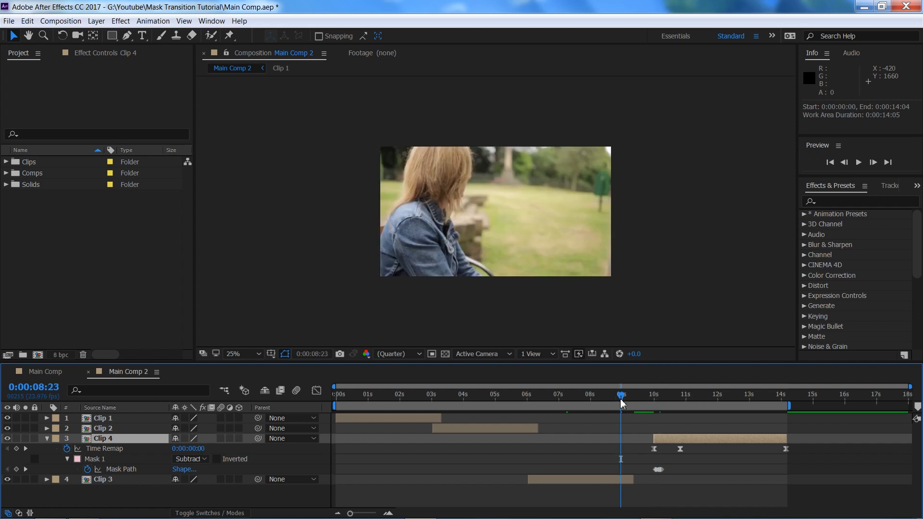
{"action": "key", "text": "="}
{"action": "left_click_drag", "start_coordinate": [643, 404], "coordinate": [619, 404]}
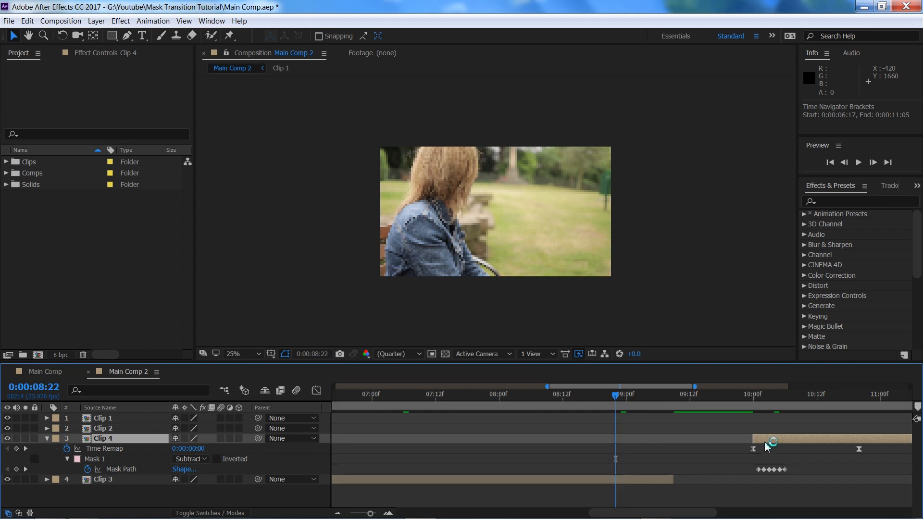
{"action": "key", "text": "bracketleft"}
{"action": "mouse_move", "coordinate": [622, 404]}
{"action": "left_mouse_down"}
{"action": "mouse_move", "coordinate": [654, 400]}
{"action": "mouse_move", "coordinate": [626, 399]}
{"action": "left_mouse_up"}
{"action": "left_click_drag", "start_coordinate": [642, 439], "coordinate": [658, 441]}
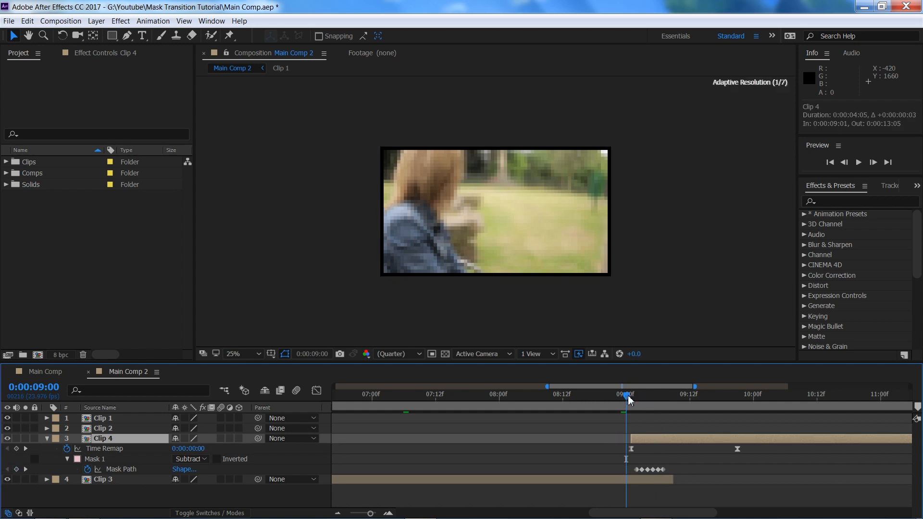
{"action": "left_click_drag", "start_coordinate": [647, 443], "coordinate": [642, 440]}
Scrub the transition from Clip 3 to Clip 4 and play back the composition from the beginning.
{"action": "left_click_drag", "start_coordinate": [627, 402], "coordinate": [605, 401]}
{"action": "left_click", "coordinate": [586, 449]}
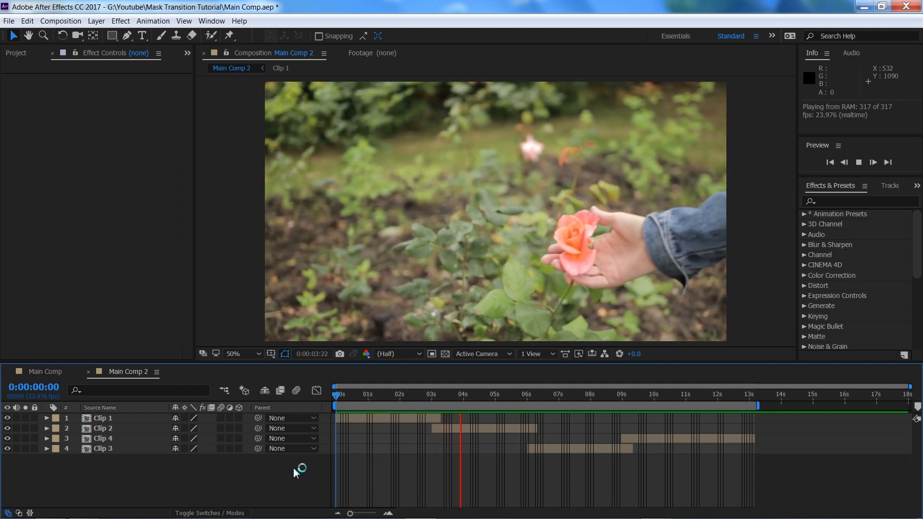
{"action": "key", "text": "space"}
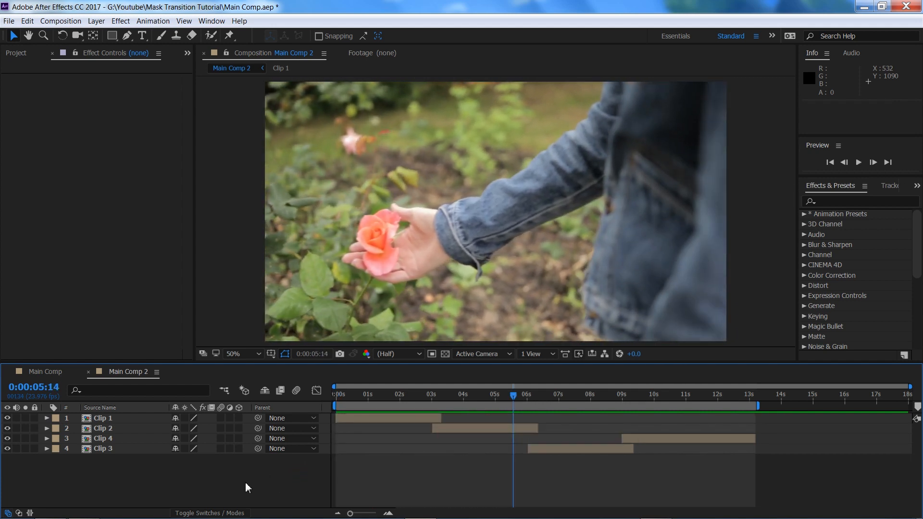
Add an adjustment layer above the clips and apply the Gaussian Blur effect to it.
{"action": "right_click", "coordinate": [245, 481]}
{"action": "mouse_move", "coordinate": [287, 380]}
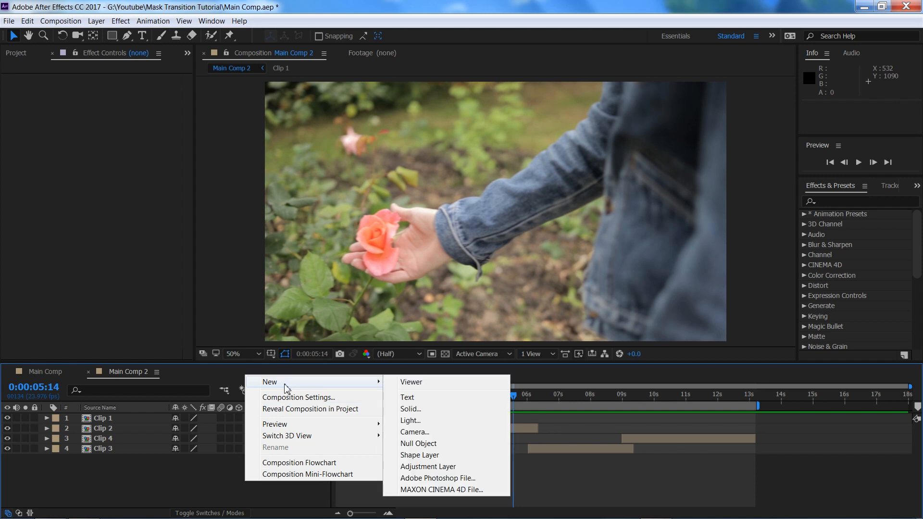
{"action": "left_click", "coordinate": [434, 468]}
{"action": "left_click", "coordinate": [836, 201]}
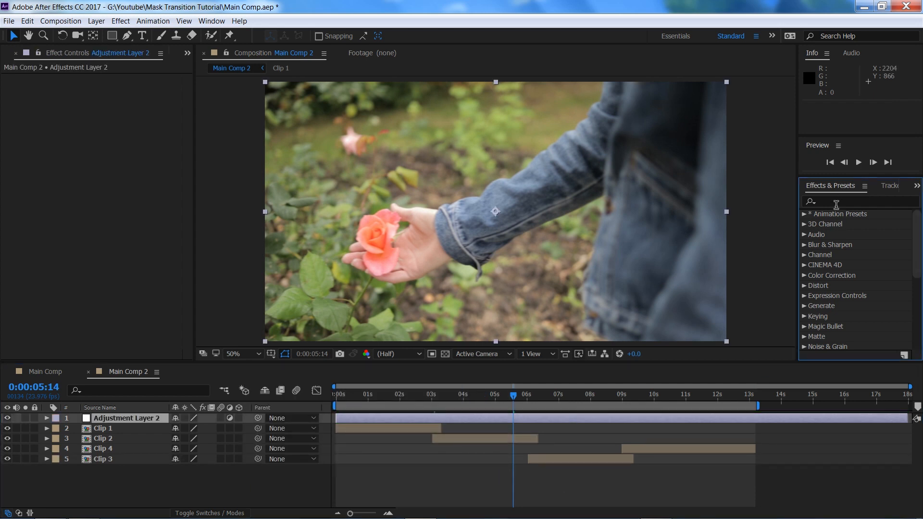
{"action": "left_click", "coordinate": [835, 202]}
{"action": "type", "text": "blur"}
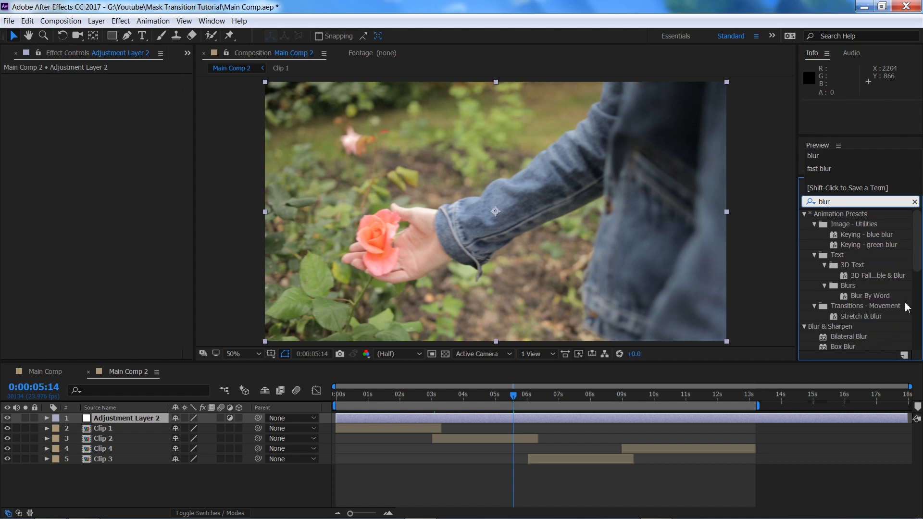
{"action": "scroll", "coordinate": [906, 307], "scroll_direction": "down", "scroll_amount": 3}
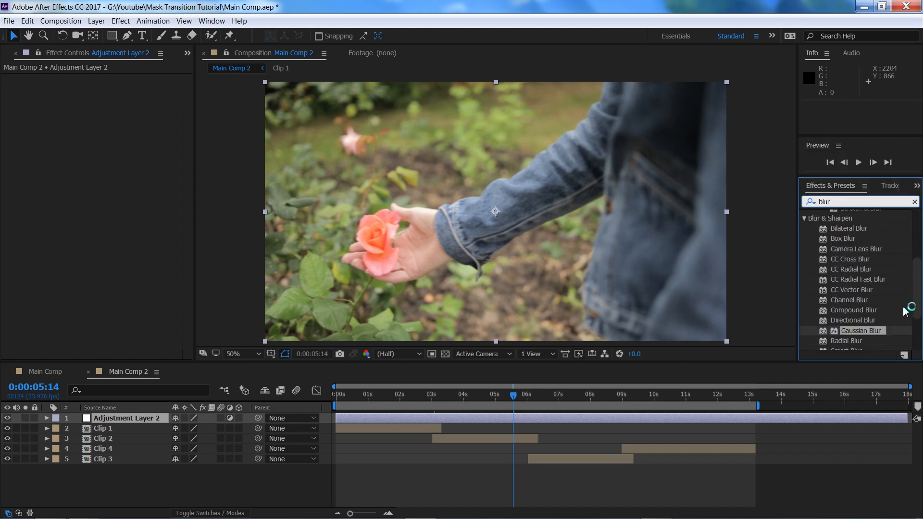
{"action": "double_click", "coordinate": [860, 331]}
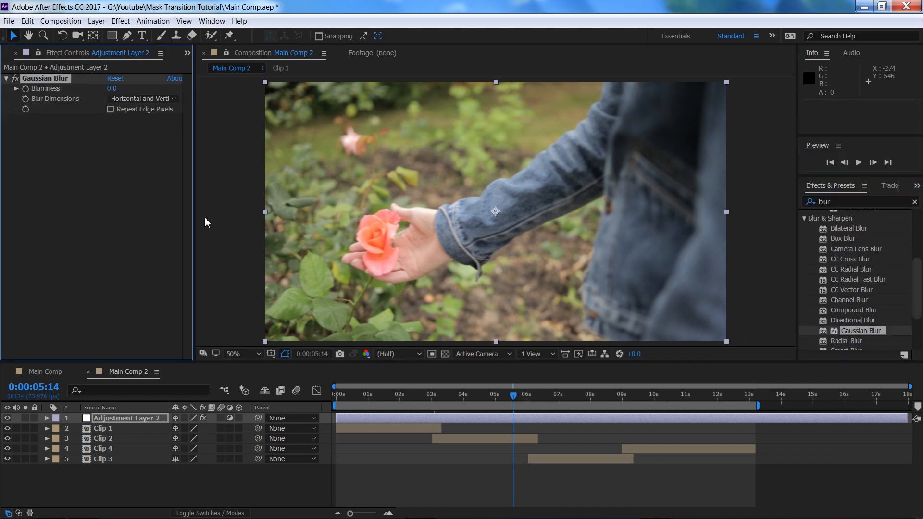
Enable Repeat Edge Pixels on the Gaussian Blur and set its Blur Dimensions to Horizontal.
{"action": "left_click", "coordinate": [115, 111]}
{"action": "left_click", "coordinate": [131, 99]}
{"action": "left_click", "coordinate": [135, 120]}
Trim the adjustment layer to the overlap of Clip 1 and Clip 2, from 0:00:03:01 to 0:00:03:07.
{"action": "left_click", "coordinate": [433, 399]}
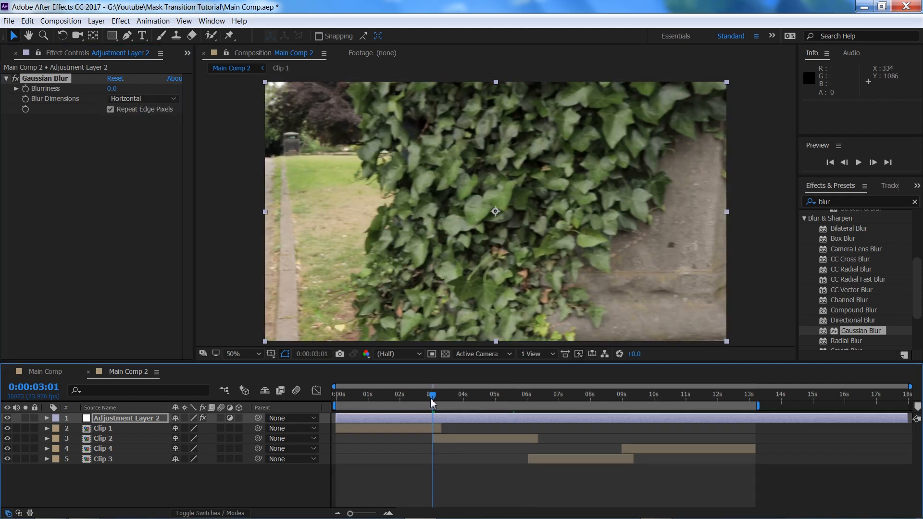
{"action": "scroll", "coordinate": [430, 398], "scroll_direction": "up", "scroll_amount": 3}
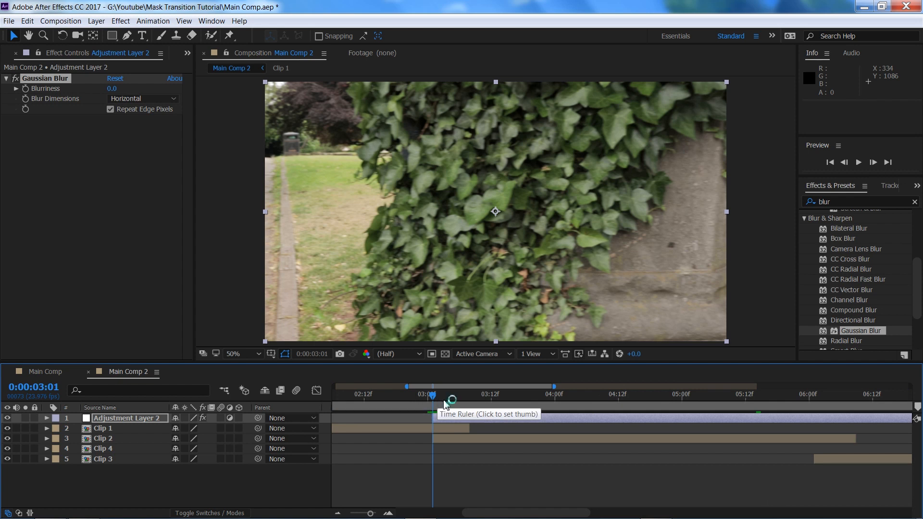
{"action": "left_click_drag", "start_coordinate": [464, 399], "coordinate": [464, 400]}
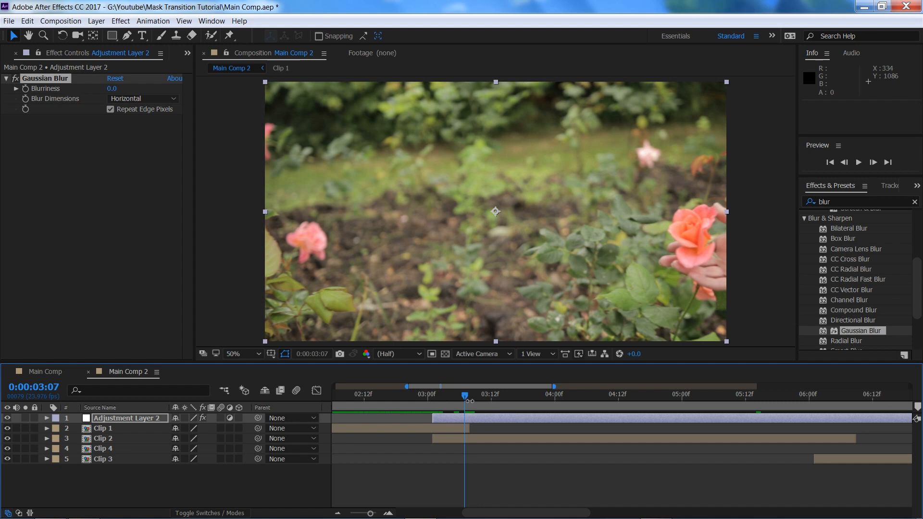
{"action": "key", "text": "alt+bracketright"}
Keyframe the Gaussian Blur's Blurriness at 0 at 0:00:03:01, 30 at 0:00:03:04 and 0 at 0:00:03:07.
{"action": "left_click", "coordinate": [433, 398]}
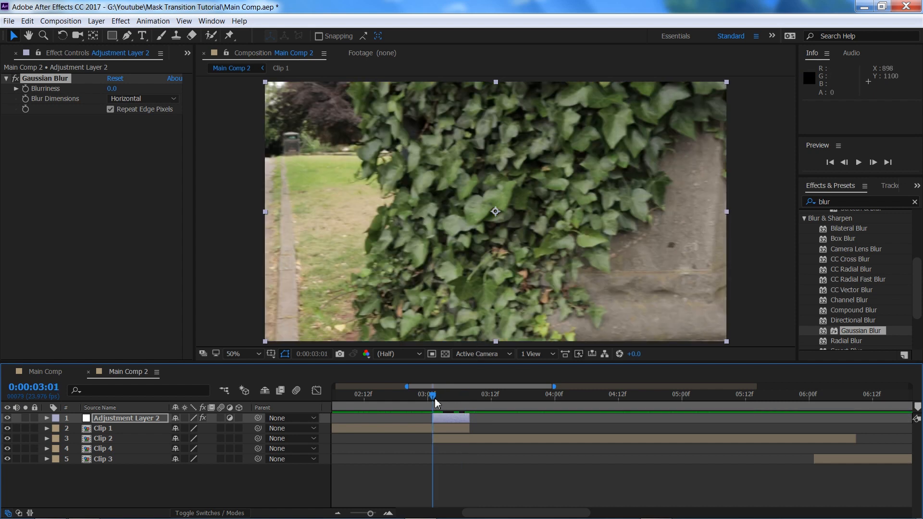
{"action": "left_click", "coordinate": [25, 89]}
{"action": "left_click_drag", "start_coordinate": [450, 394], "coordinate": [451, 394]}
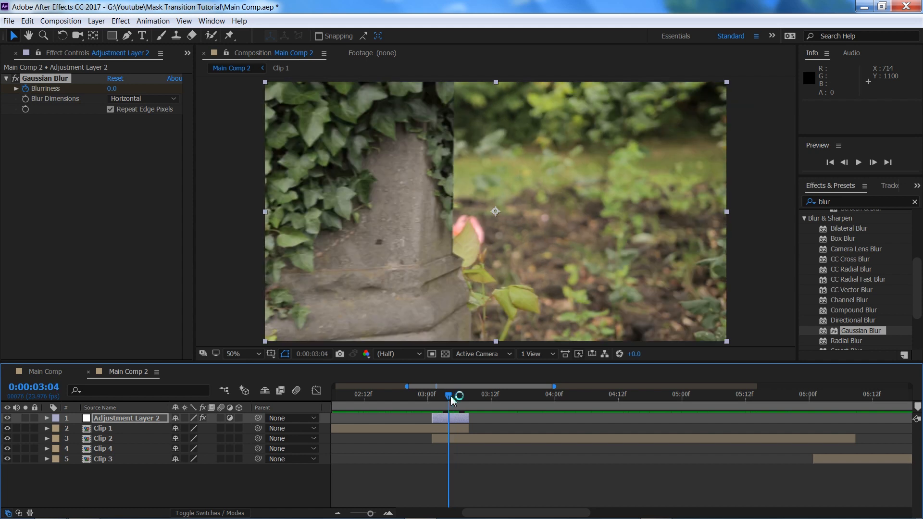
{"action": "left_click", "coordinate": [112, 89]}
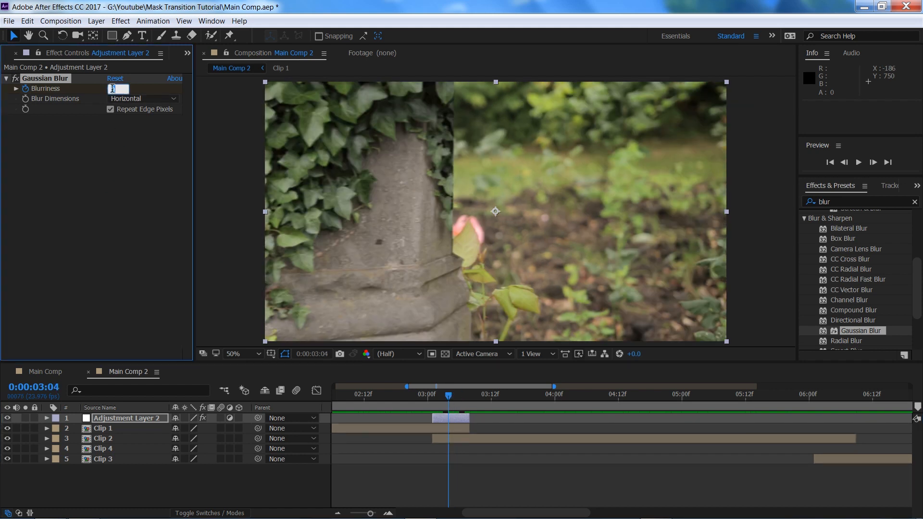
{"action": "left_click", "coordinate": [465, 396]}
{"action": "left_click", "coordinate": [112, 89]}
{"action": "type", "text": "0"}
{"action": "key", "text": "Return"}
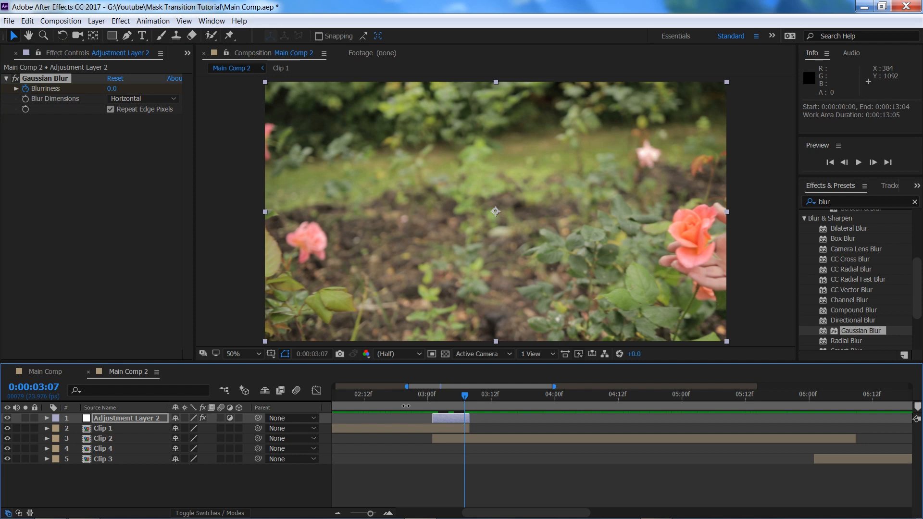
Play back the blurred transition from Clip 1 to Clip 2, starting shortly before the overlap.
{"action": "left_click", "coordinate": [390, 397]}
{"action": "key", "text": "space"}
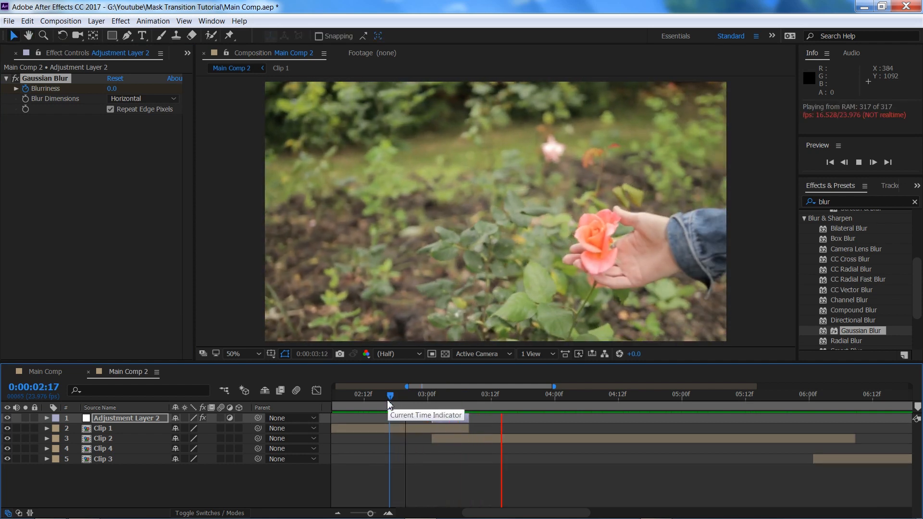
{"action": "key", "text": "space"}
{"action": "key", "text": "space"}
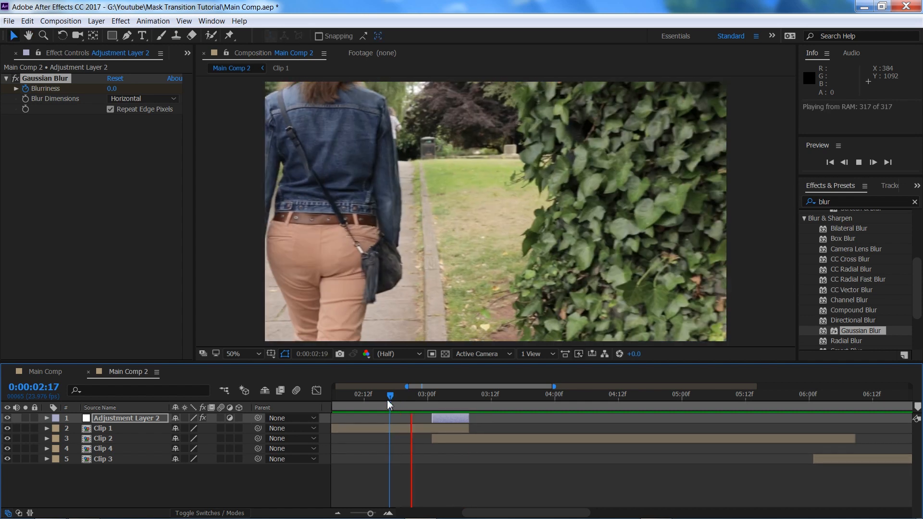
{"action": "mouse_move", "coordinate": [388, 401]}
{"action": "left_mouse_down"}
{"action": "mouse_move", "coordinate": [451, 403]}
{"action": "mouse_move", "coordinate": [402, 404]}
{"action": "left_mouse_up"}
{"action": "key", "text": "space"}
{"action": "left_click", "coordinate": [401, 402]}
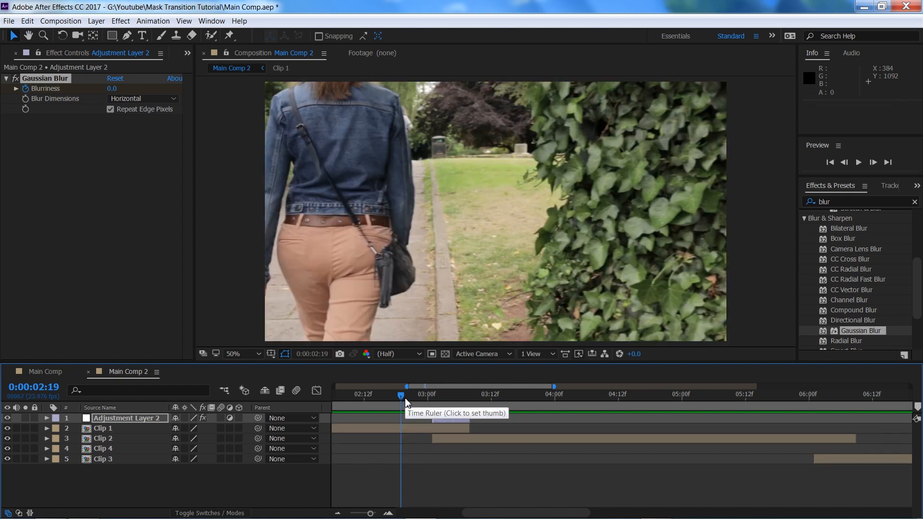
Duplicate the blur adjustment layer and move the copy to begin at the start of Clip 3.
{"action": "key", "text": "minus"}
{"action": "key", "text": "minus"}
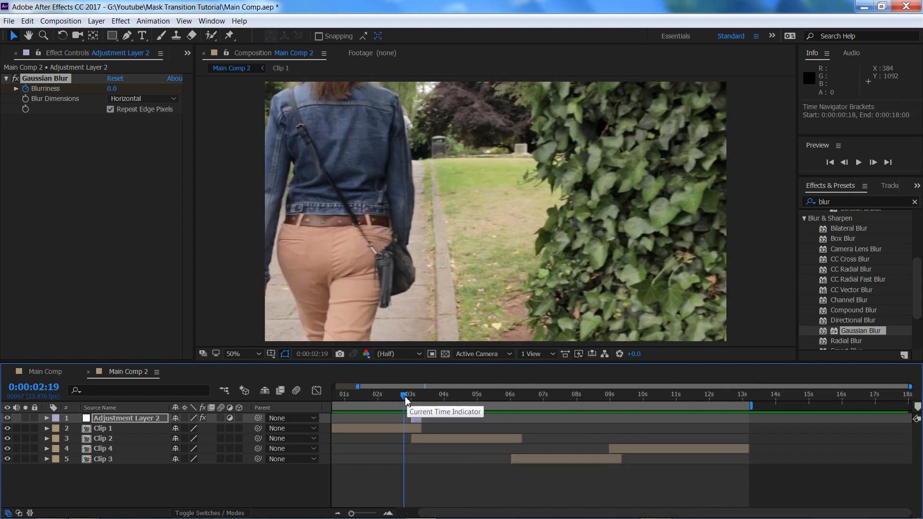
{"action": "left_click", "coordinate": [146, 418]}
{"action": "key", "text": "ctrl+d"}
{"action": "left_click", "coordinate": [512, 399]}
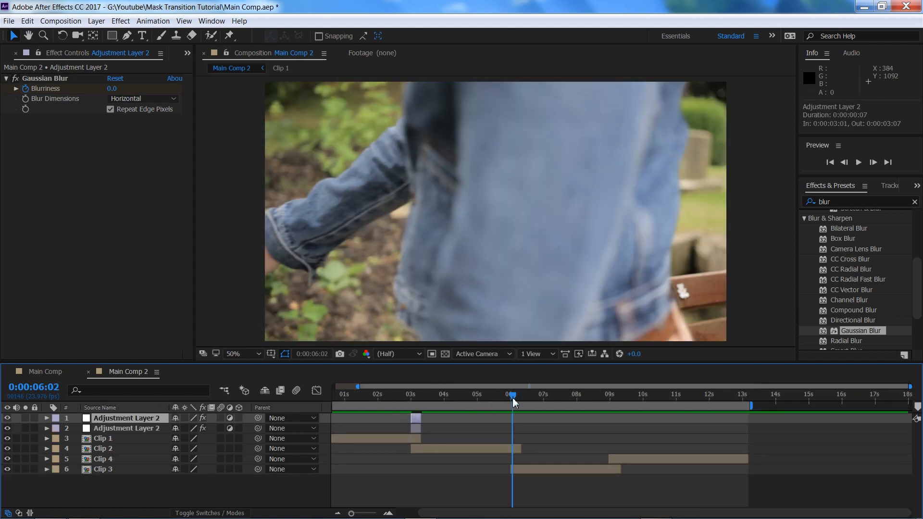
{"action": "key", "text": "bracketleft"}
Duplicate the blur adjustment layer again and start this copy at 0:00:09:00, where Clip 4 begins.
{"action": "left_click", "coordinate": [618, 399]}
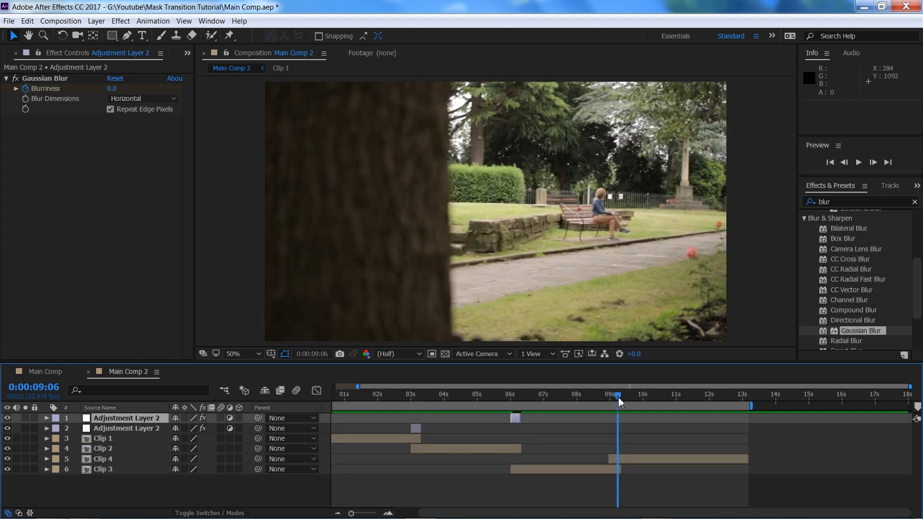
{"action": "left_click_drag", "start_coordinate": [618, 397], "coordinate": [610, 400]}
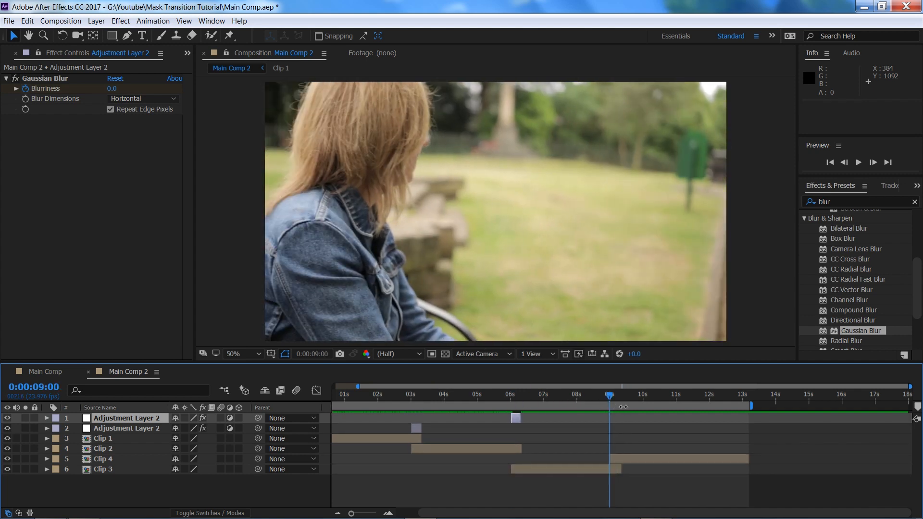
{"action": "key", "text": "ctrl+d"}
{"action": "key", "text": "bracketleft"}
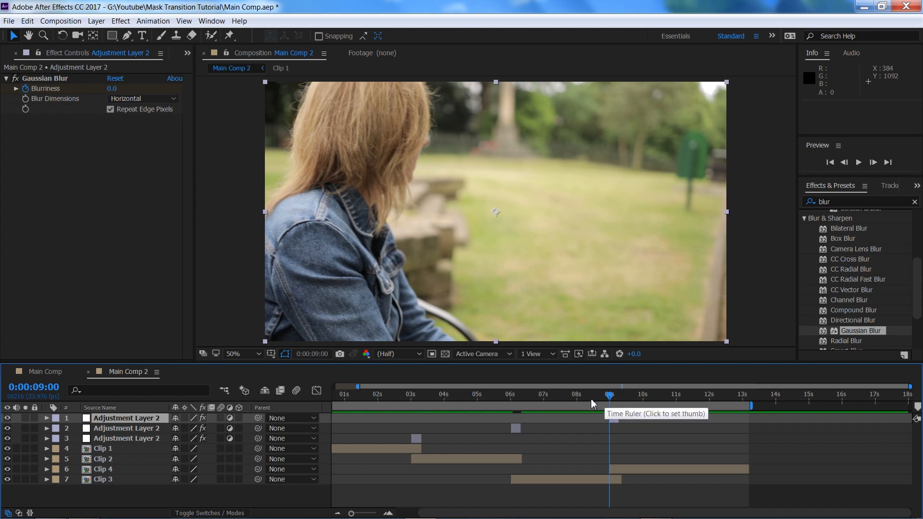
Extend the adjustment layer over the Clip 2 and Clip 3 overlap to the end of Clip 2, at 0:00:06:08.
{"action": "left_click", "coordinate": [519, 397]}
{"action": "key", "text": "semicolon"}
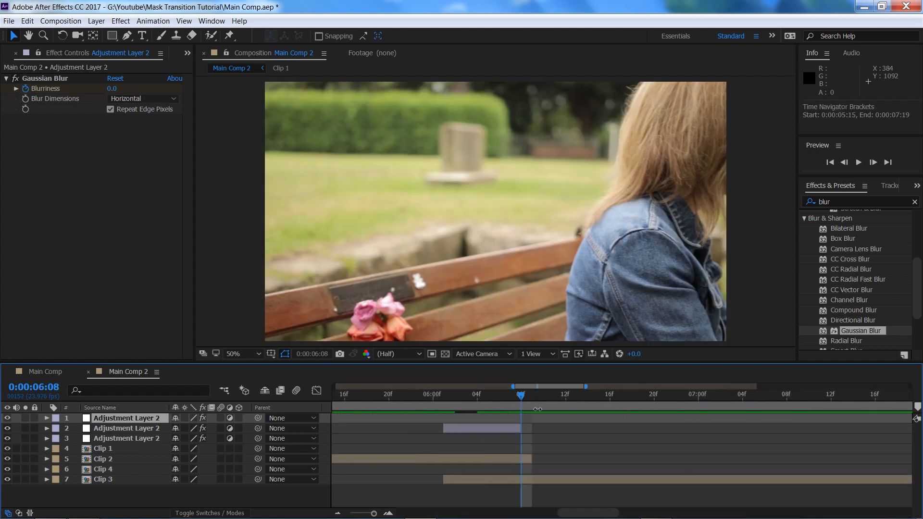
{"action": "left_click_drag", "start_coordinate": [523, 425], "coordinate": [536, 425]}
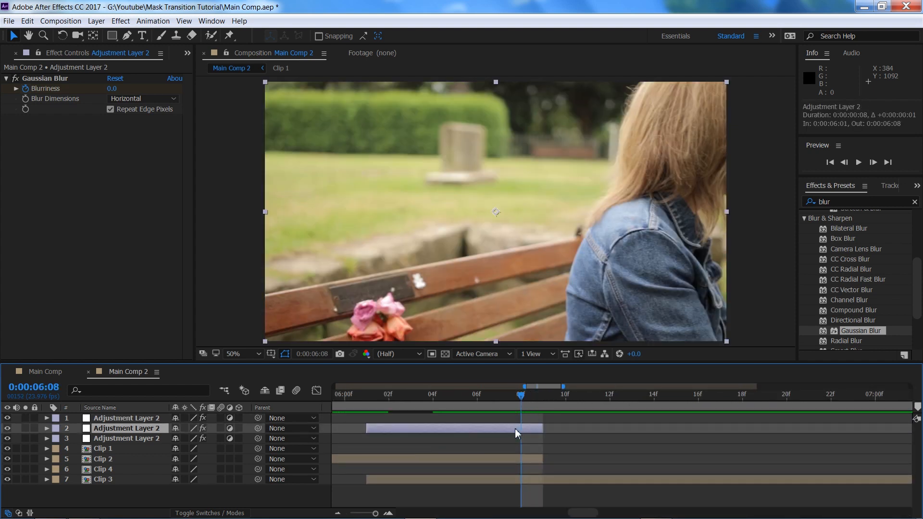
Move the middle and last Blurriness keyframes of the second transition's adjustment layer later so they span the extended layer.
{"action": "key", "text": "u"}
{"action": "left_click_drag", "start_coordinate": [499, 449], "coordinate": [520, 449]}
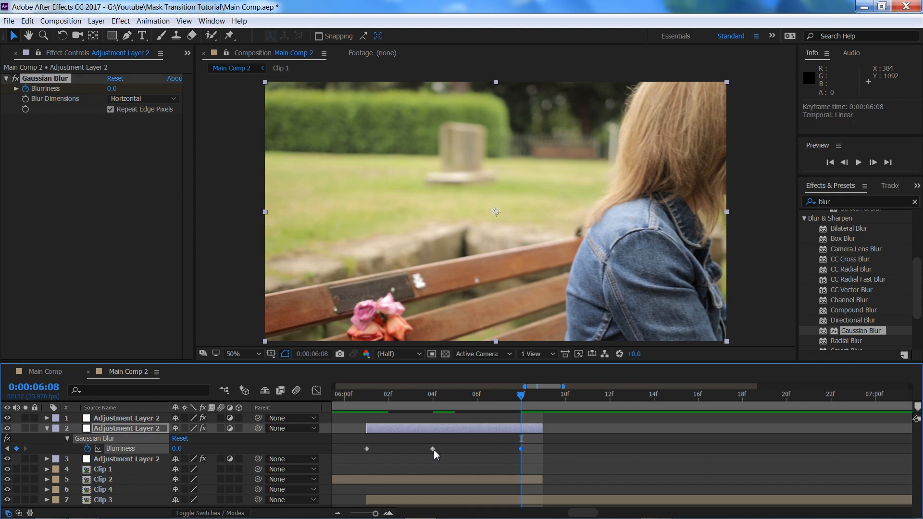
{"action": "left_click", "coordinate": [439, 449]}
{"action": "left_click_drag", "start_coordinate": [436, 449], "coordinate": [455, 449]}
{"action": "left_click", "coordinate": [522, 449]}
{"action": "key", "text": "minus"}
{"action": "key", "text": "minus"}
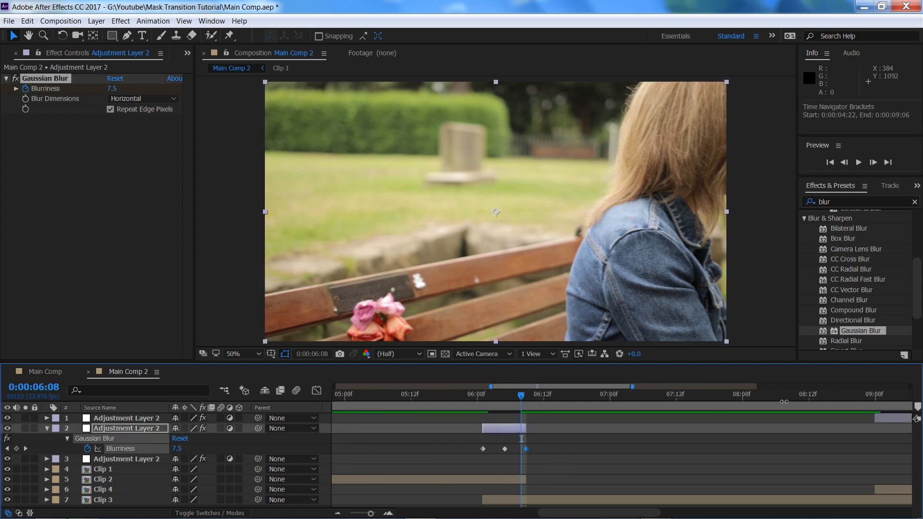
Extend the adjustment layer over the Clip 3 and Clip 4 overlap so it ends at 0:00:09:08.
{"action": "left_click", "coordinate": [704, 401]}
{"action": "key", "text": "equal"}
{"action": "key", "text": "equal"}
{"action": "left_click", "coordinate": [727, 418]}
{"action": "left_click_drag", "start_coordinate": [758, 418], "coordinate": [779, 418]}
Move the third transition's last Blurriness keyframe to 0:00:09:08 and the middle one to 0:00:09:04, and collapse the adjustment layers.
{"action": "key", "text": "u"}
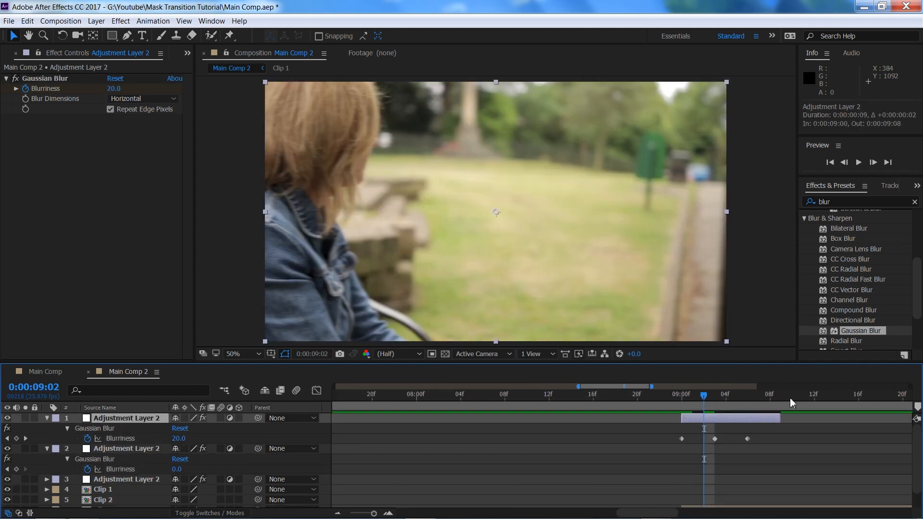
{"action": "left_click", "coordinate": [786, 392]}
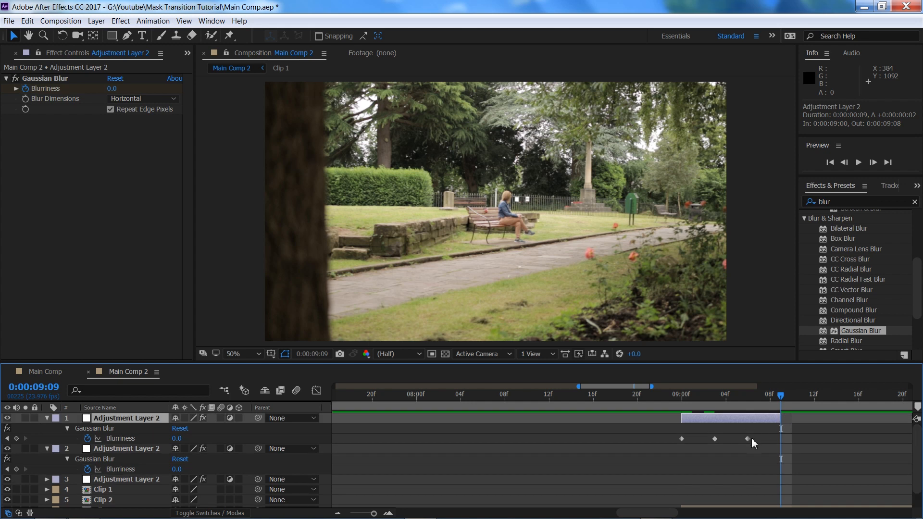
{"action": "left_click_drag", "start_coordinate": [748, 439], "coordinate": [769, 439]}
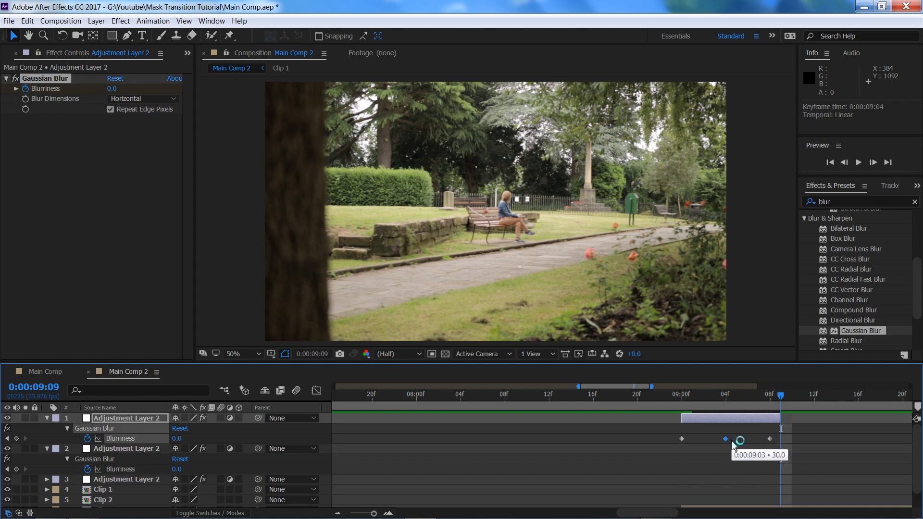
{"action": "key", "text": "minus"}
{"action": "key", "text": "minus"}
{"action": "key", "text": "minus"}
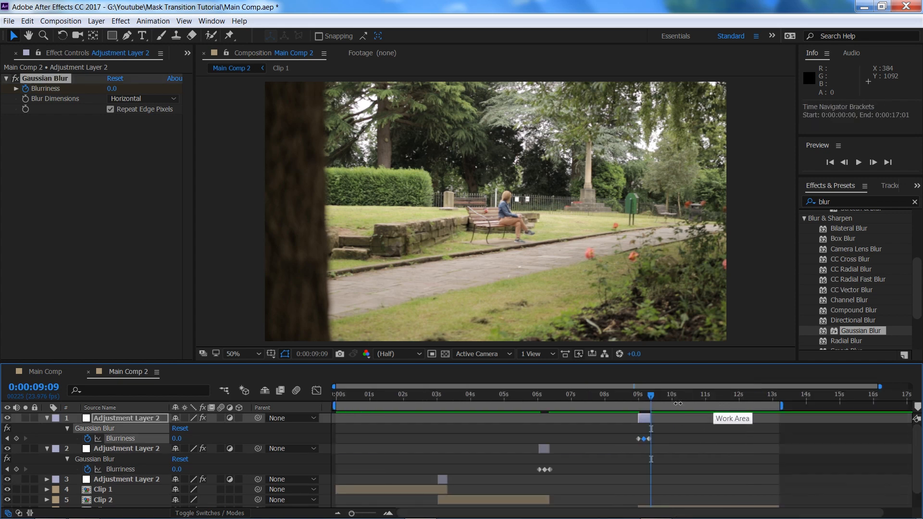
{"action": "left_click", "coordinate": [46, 418]}
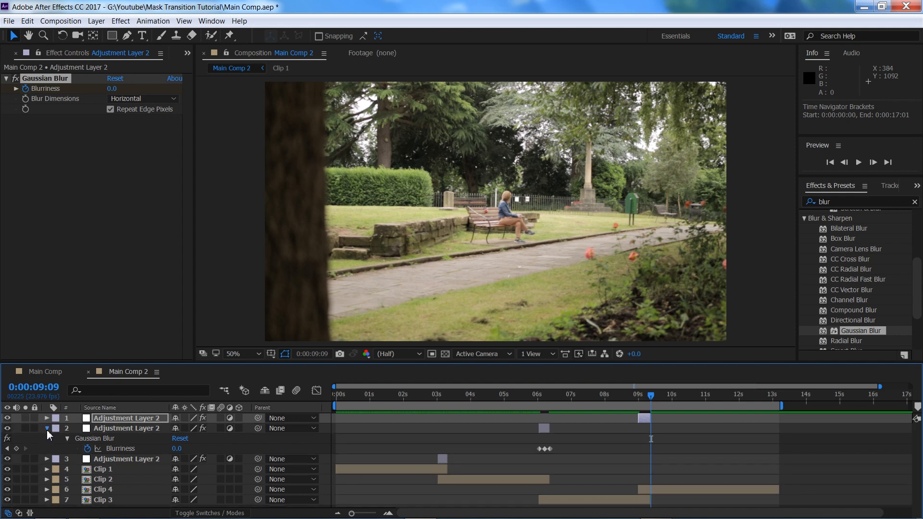
{"action": "left_click", "coordinate": [46, 429]}
Duplicate the first transition's adjustment layer, start the copy at 0:00:00:00 and place it directly above Clip 1.
{"action": "key", "text": "space"}
{"action": "left_click", "coordinate": [335, 405]}
{"action": "left_click", "coordinate": [137, 437]}
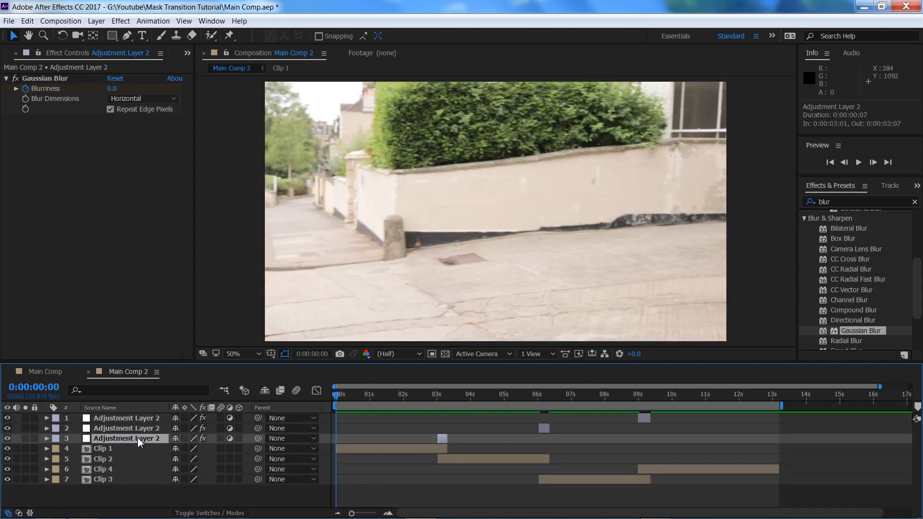
{"action": "key", "text": "ctrl+d"}
{"action": "key", "text": "bracketleft"}
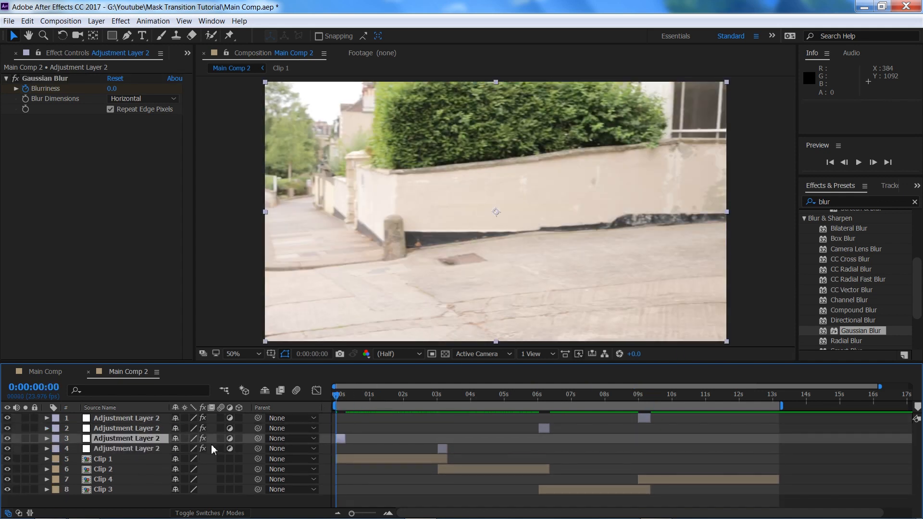
{"action": "key", "text": "u"}
{"action": "left_click_drag", "start_coordinate": [131, 442], "coordinate": [131, 473]}
Delete the opening adjustment layer's first Blurriness keyframe and move its 30 keyframe to 0:00:00:00.
{"action": "left_click", "coordinate": [336, 470]}
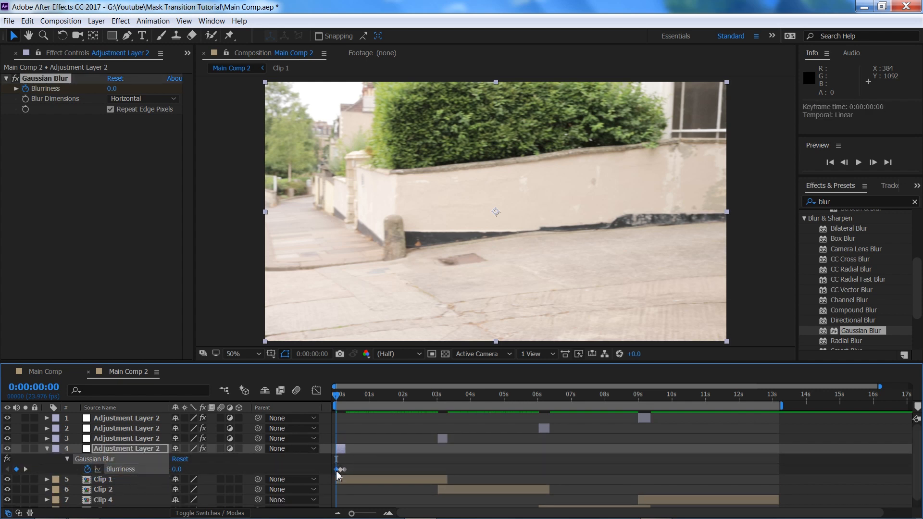
{"action": "key", "text": "Delete"}
{"action": "key", "text": "equal"}
{"action": "key", "text": "equal"}
{"action": "key", "text": "equal"}
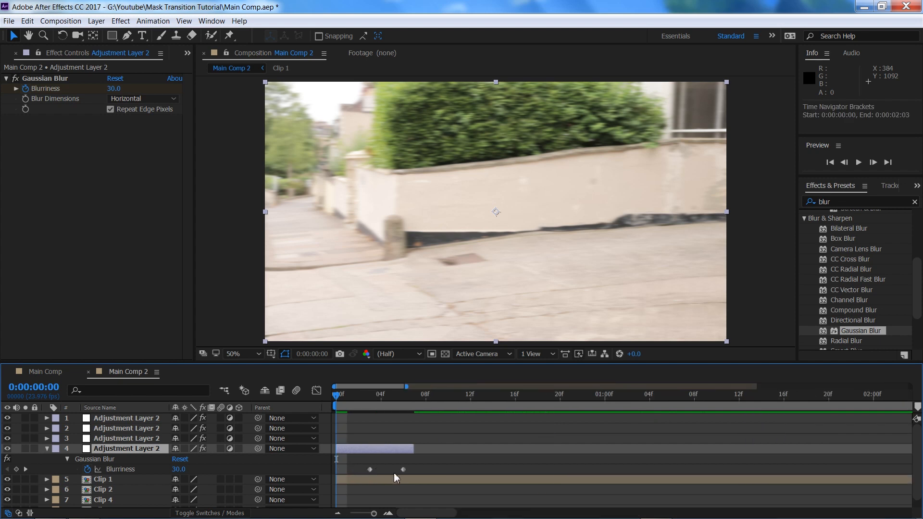
{"action": "left_click_drag", "start_coordinate": [370, 473], "coordinate": [344, 474]}
Reveal Clip 1's keyframes and extend the opening adjustment layer and its last Blurriness keyframe to Clip 1's second Time Remap keyframe.
{"action": "left_click", "coordinate": [343, 477]}
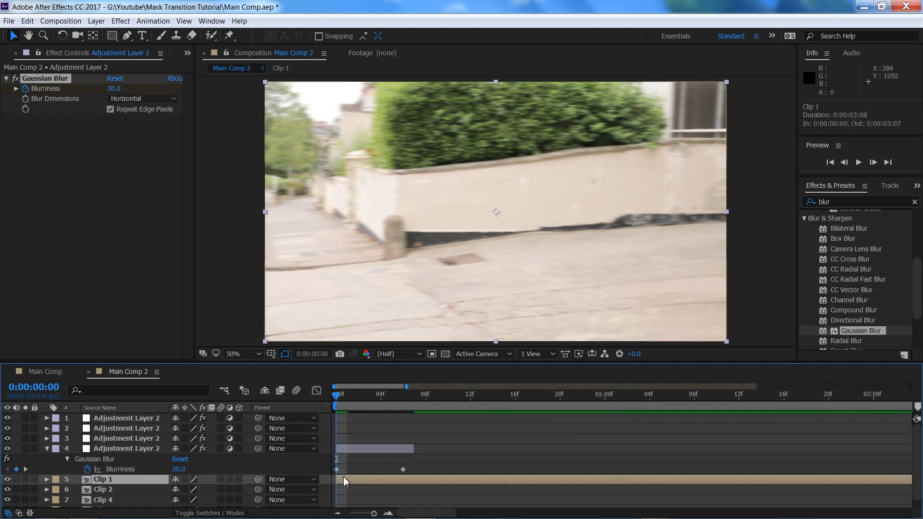
{"action": "key", "text": "u"}
{"action": "scroll", "coordinate": [437, 451], "scroll_direction": "down", "scroll_amount": 1}
{"action": "left_click_drag", "start_coordinate": [402, 439], "coordinate": [544, 441]}
{"action": "left_click_drag", "start_coordinate": [416, 418], "coordinate": [560, 419]}
Collapse the opening adjustment layer and Clip 1, and play back the whole composition from the beginning.
{"action": "key", "text": ";"}
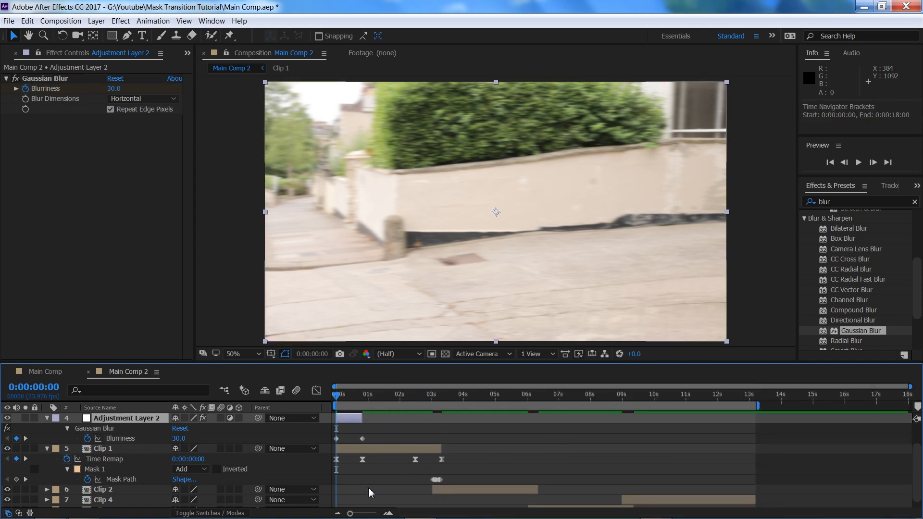
{"action": "left_click", "coordinate": [47, 418]}
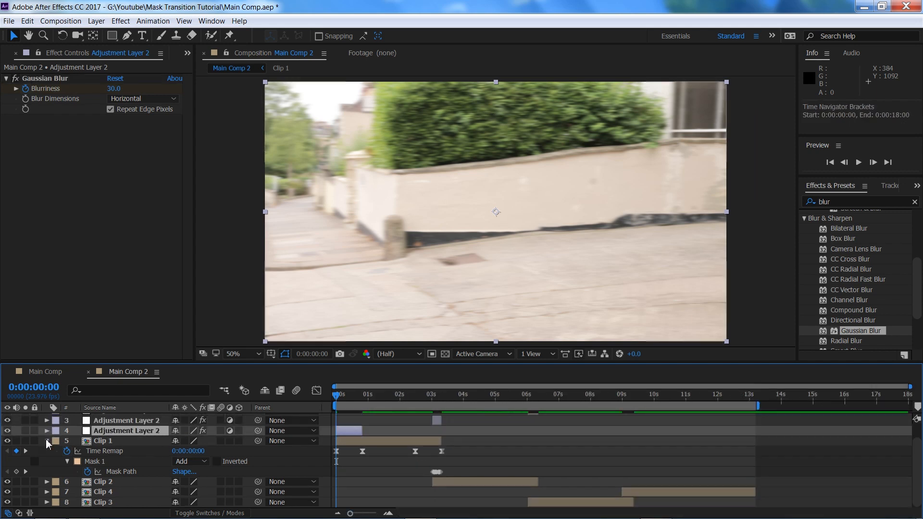
{"action": "left_click", "coordinate": [46, 441]}
{"action": "key", "text": "space"}
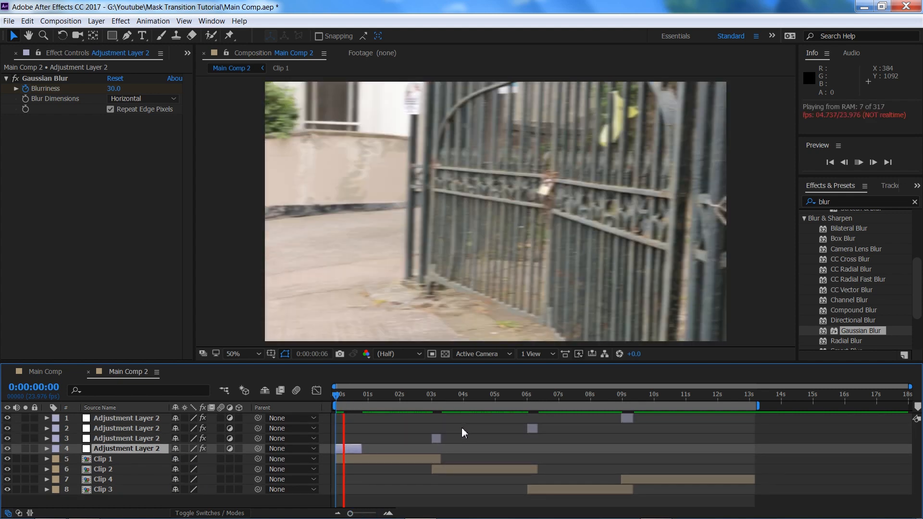